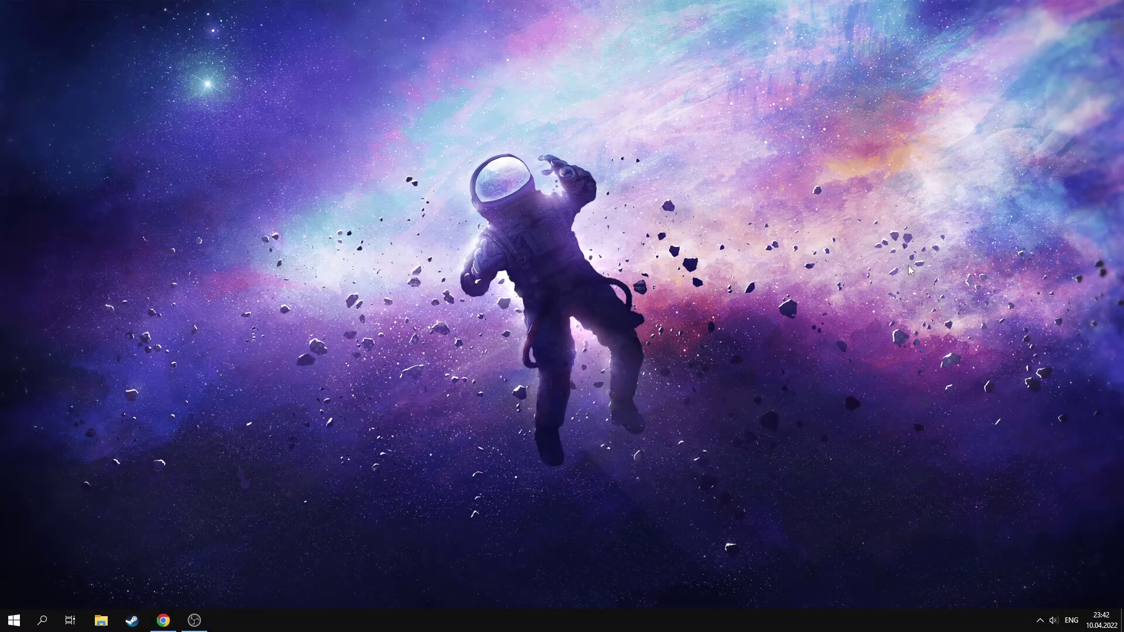
Run winver to check the installed Windows version and build, and close the version information.
key(super+r)
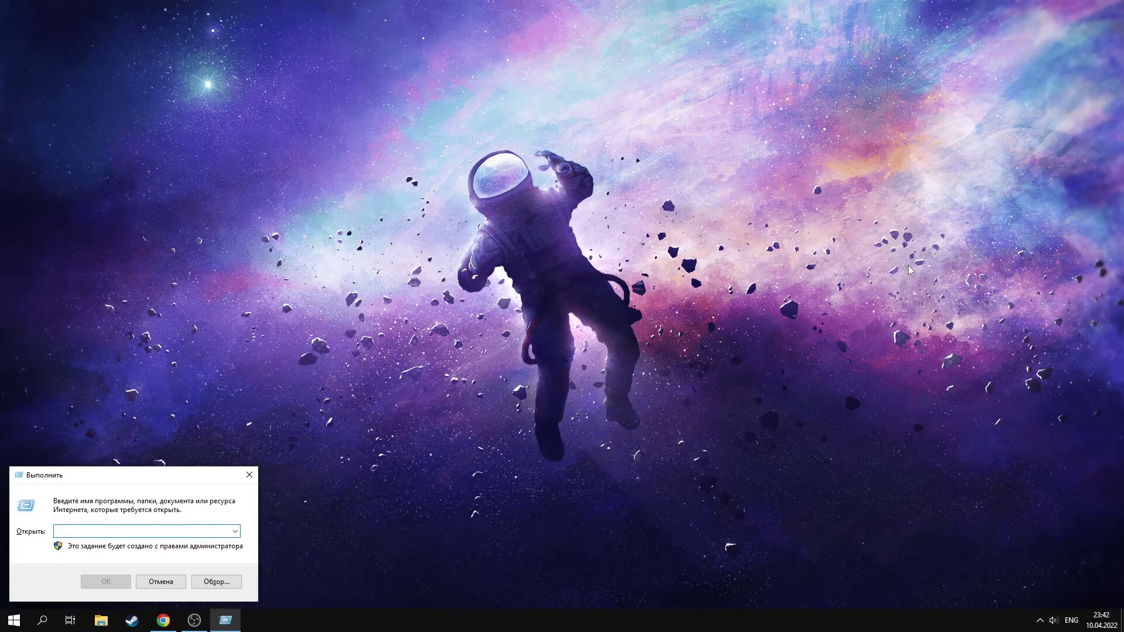
text(winv)
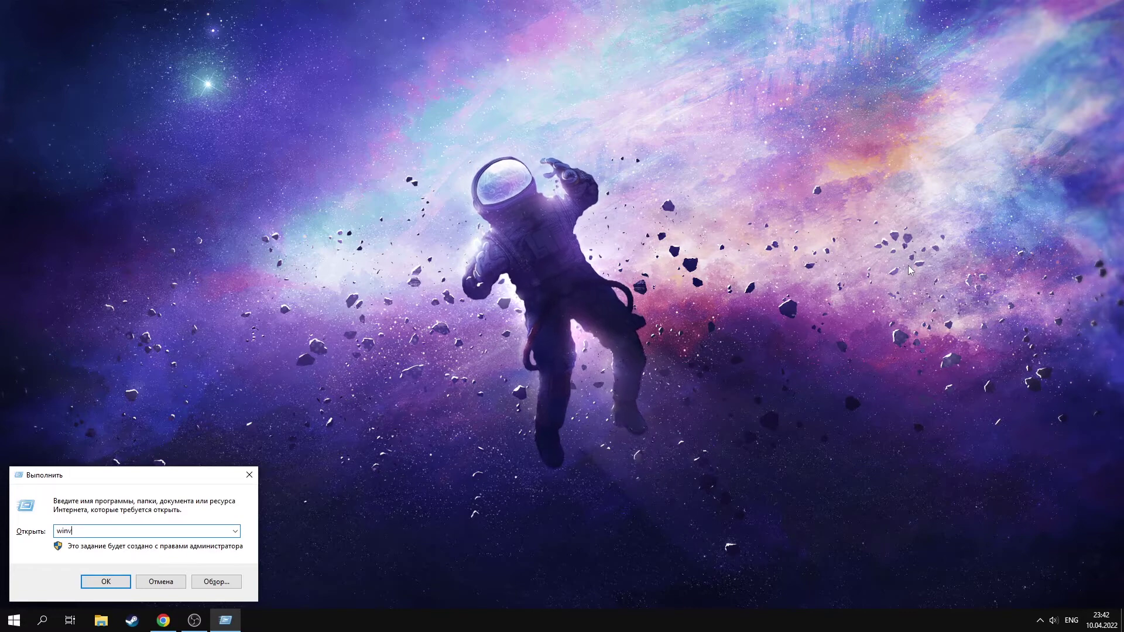
text(er)
key(Return)
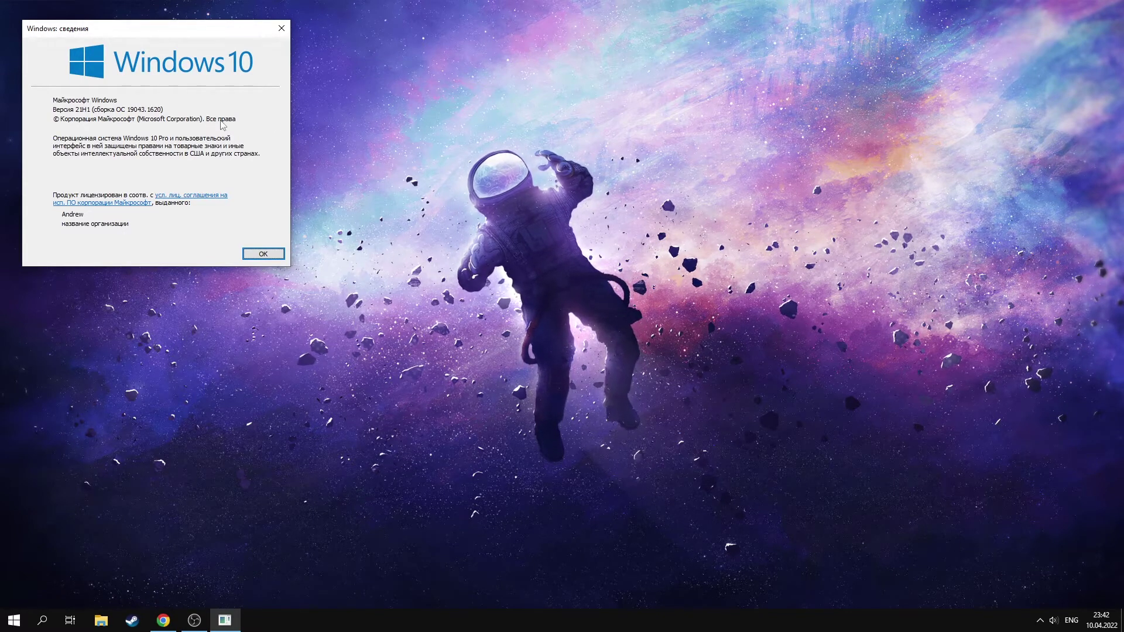
key(Return)
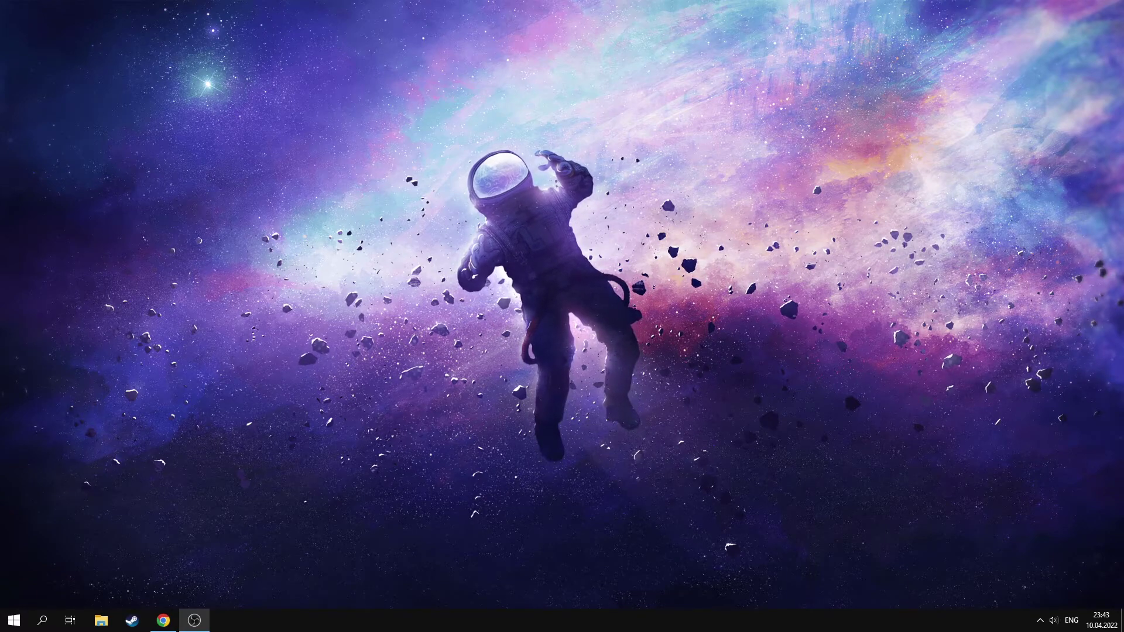
Switch to OBS Studio and open the output section of its settings.
click(194, 620)
click(369, 164)
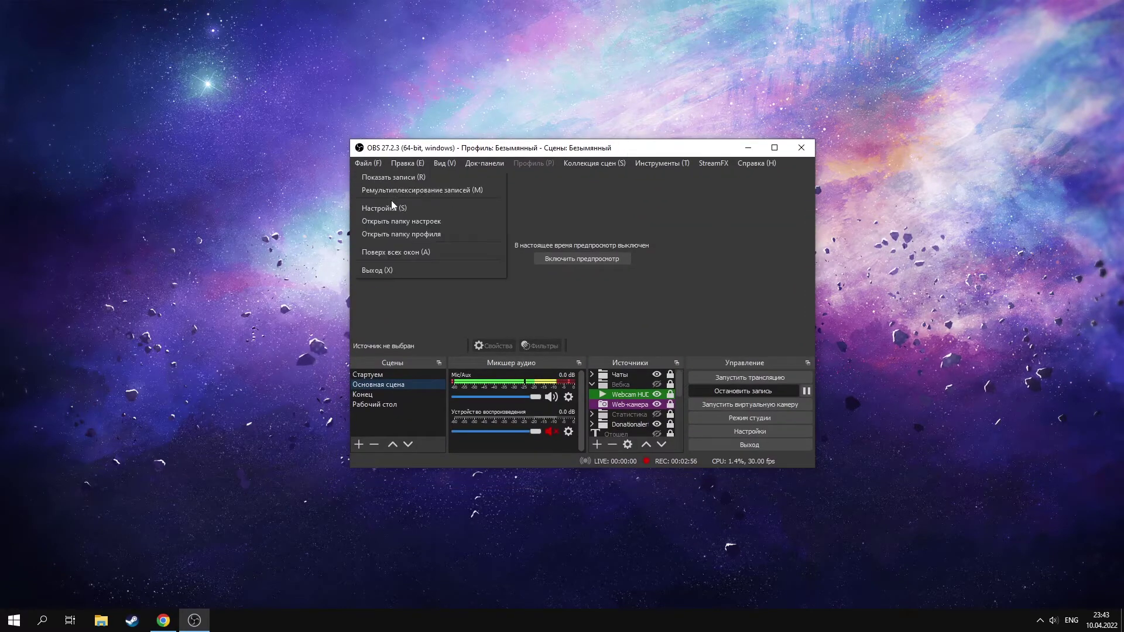
click(394, 205)
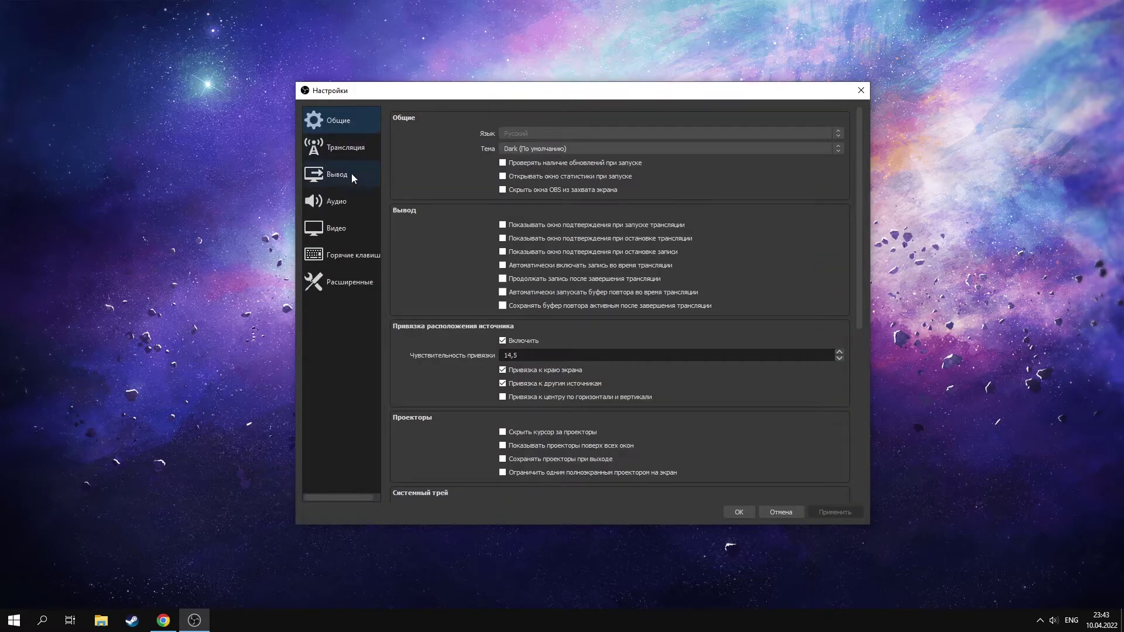
click(350, 174)
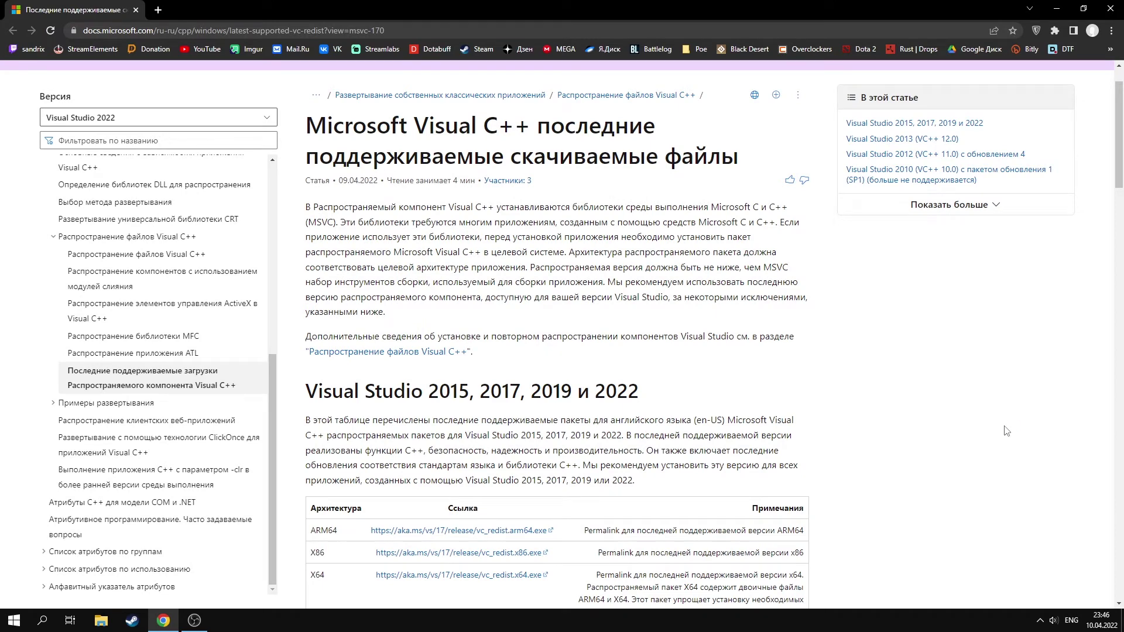
Find the Visual Studio 2015–2022 redistributable links, and check this computer's system type in its properties.
scroll(1006, 431, down, 4)
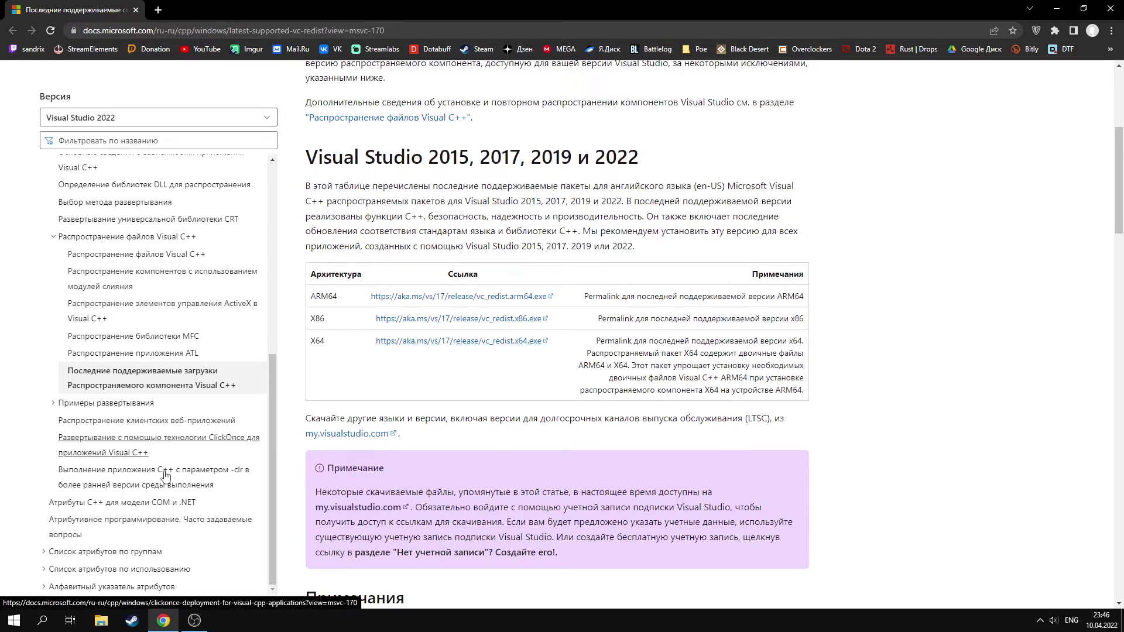
click(102, 621)
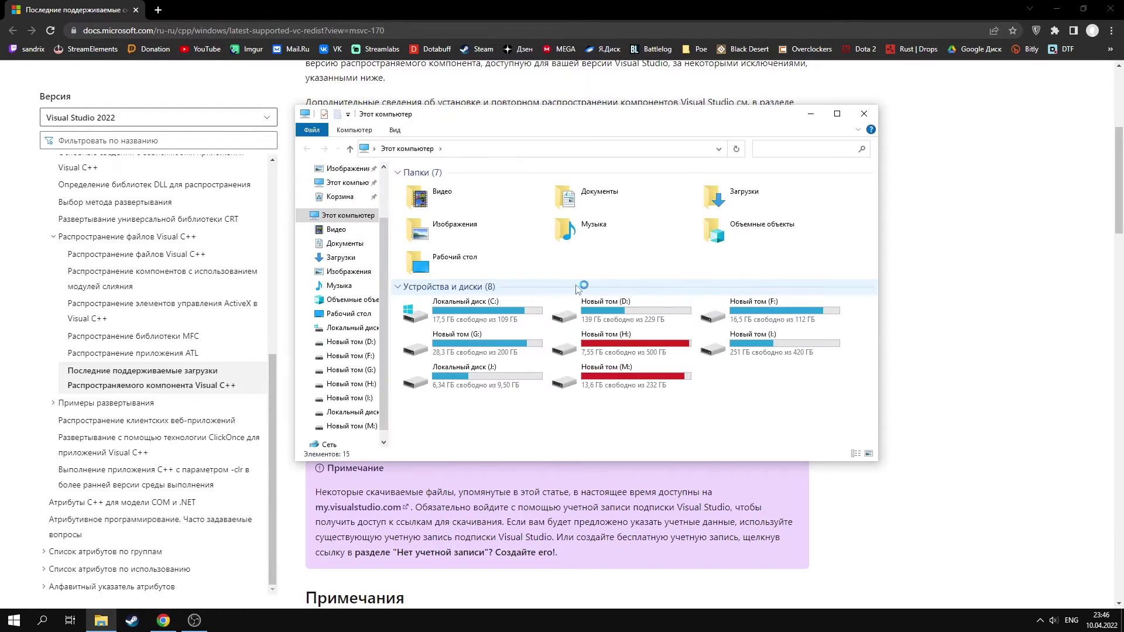
right_click(347, 217)
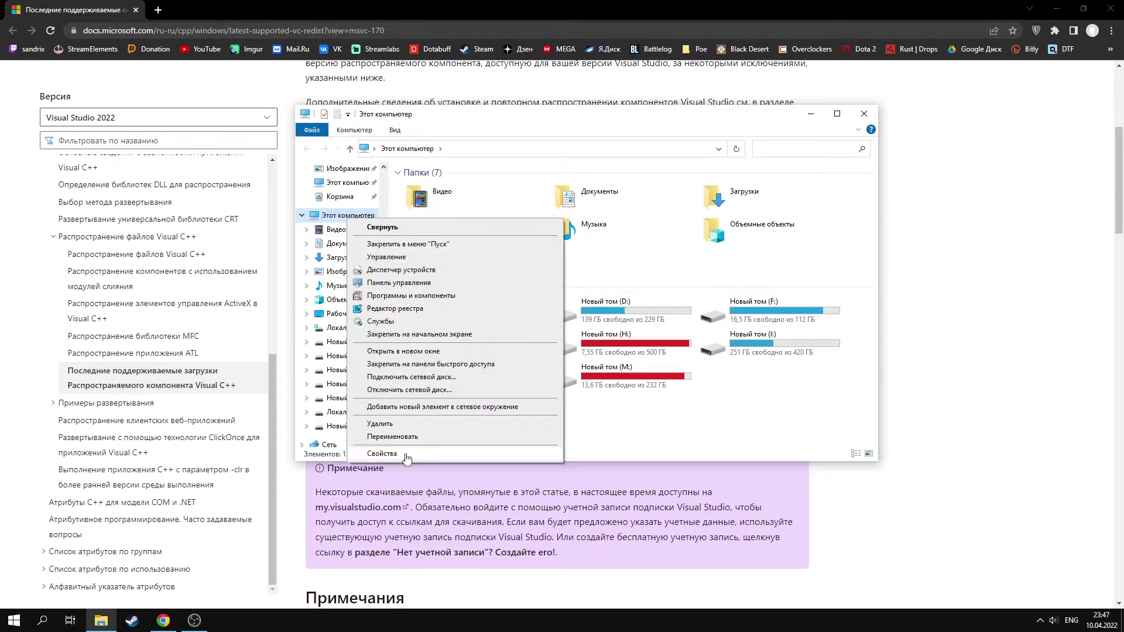
click(408, 455)
scroll(497, 321, down, 2)
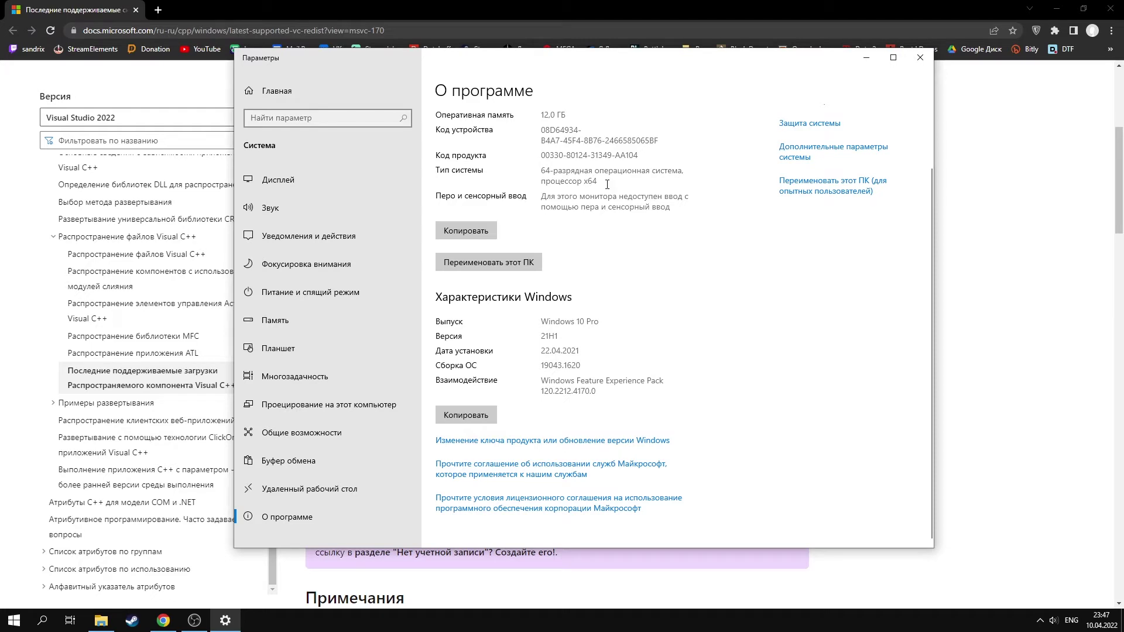
drag(597, 181, 544, 171)
click(930, 63)
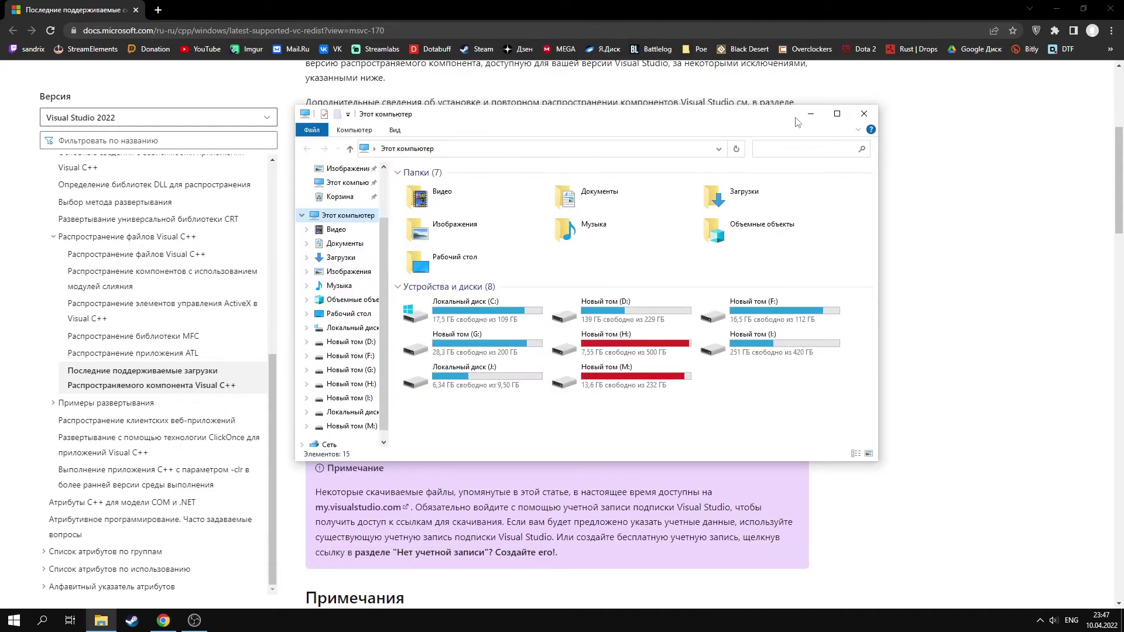
Download the X64 Visual C++ 2015-2022 Redistributable, launch its installer, and exit the setup.
click(566, 431)
click(504, 341)
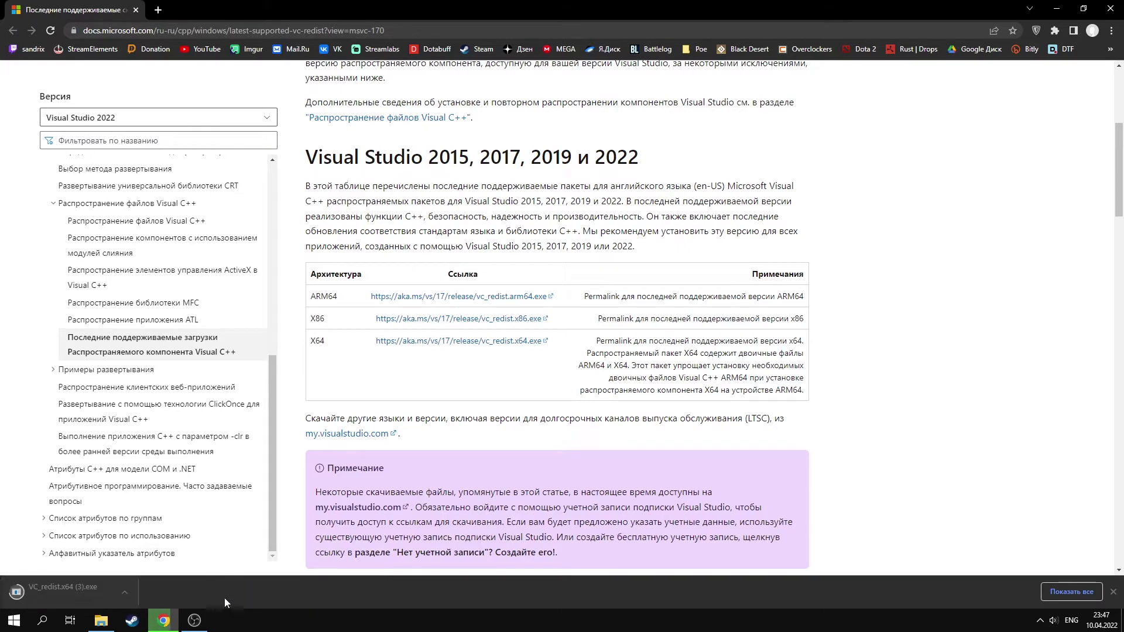
click(82, 590)
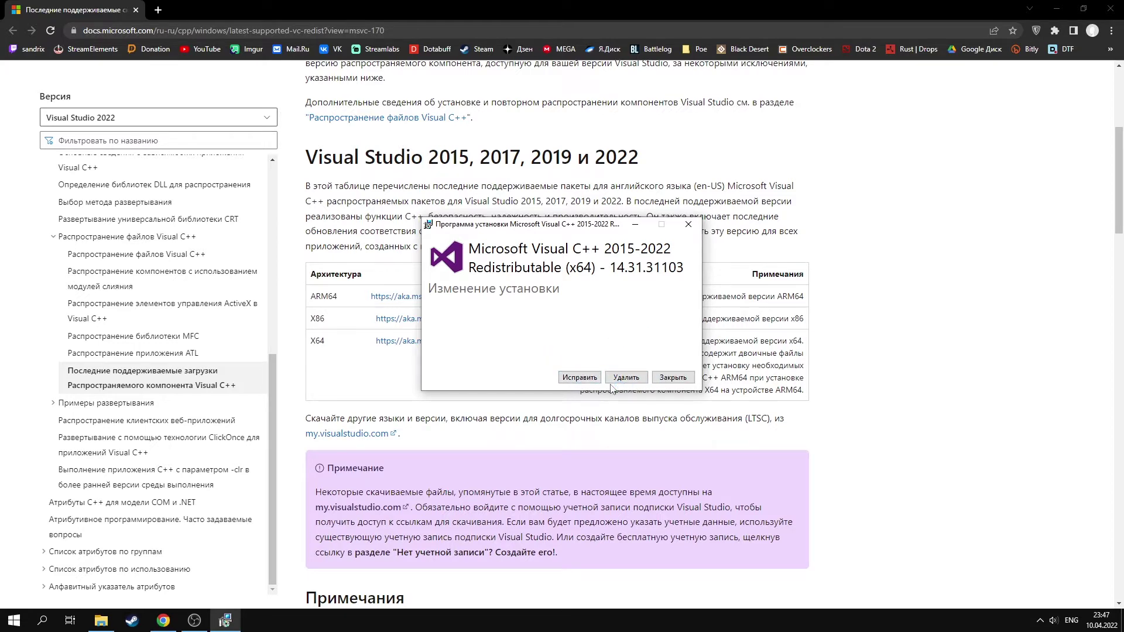
click(689, 225)
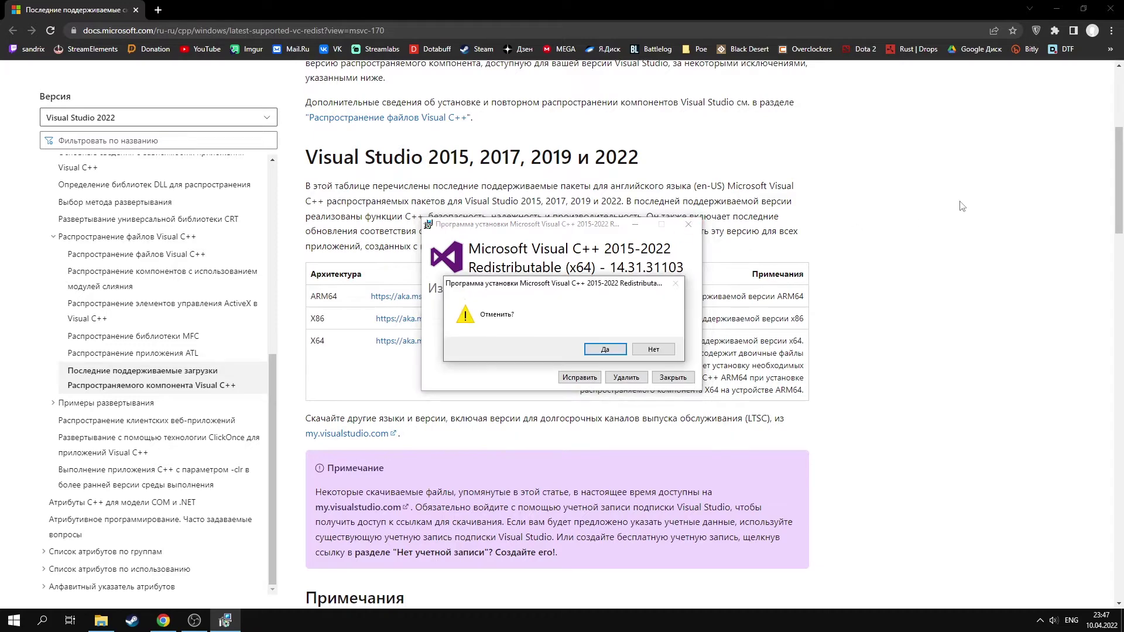
click(606, 350)
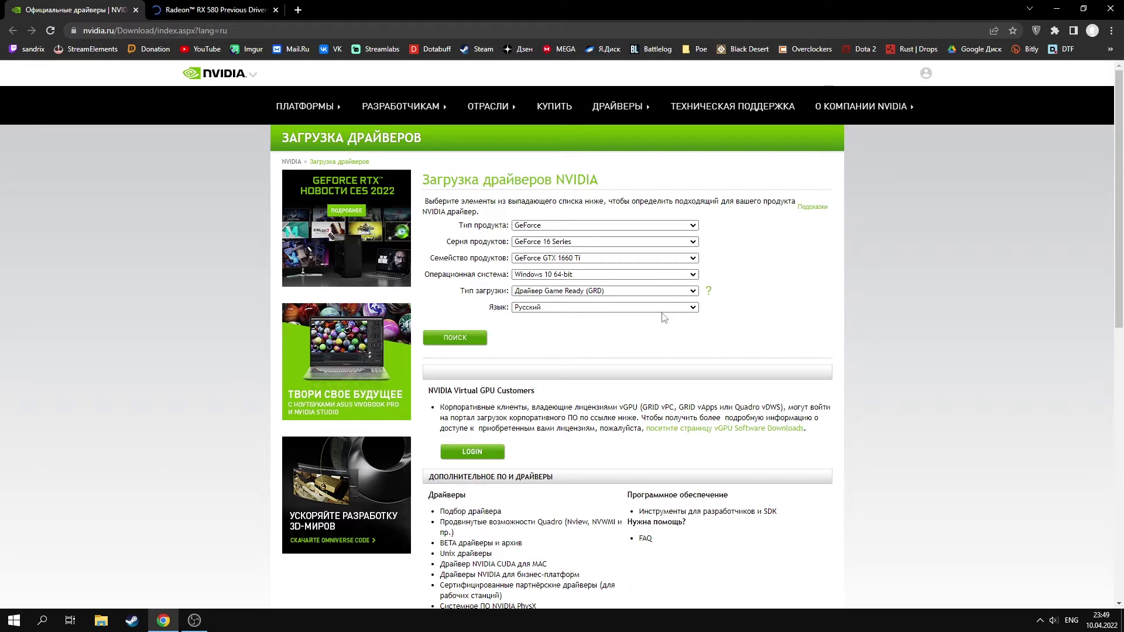
Search for the Game Ready driver for GeForce GTX 1660 Ti on Windows 10 64-bit and inspect its WHQL mark.
click(477, 339)
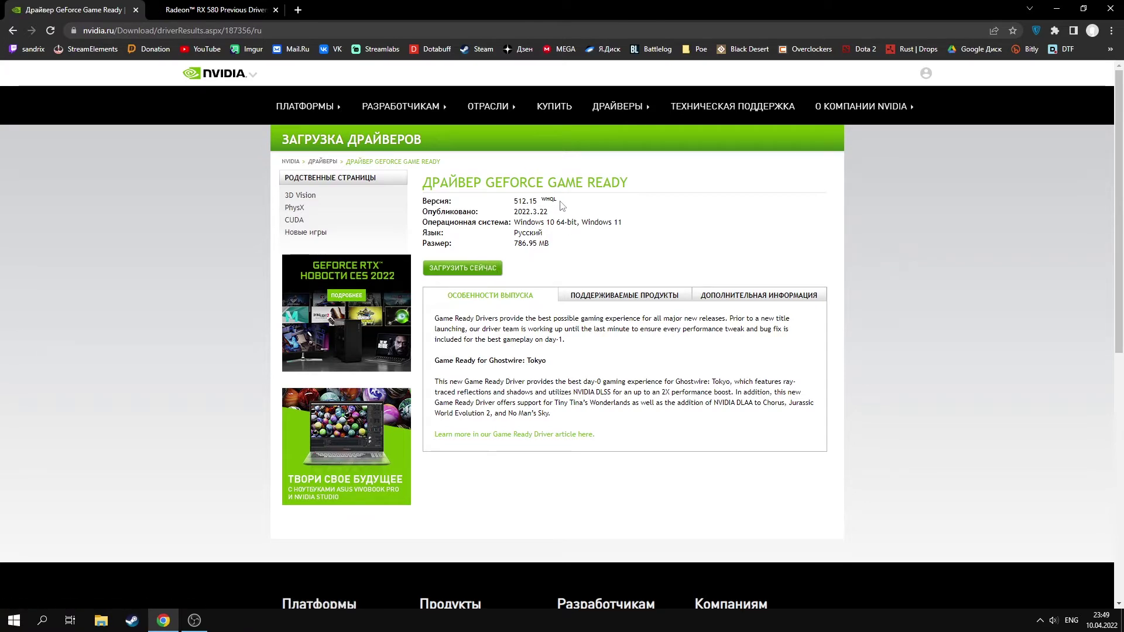
drag(561, 202, 542, 203)
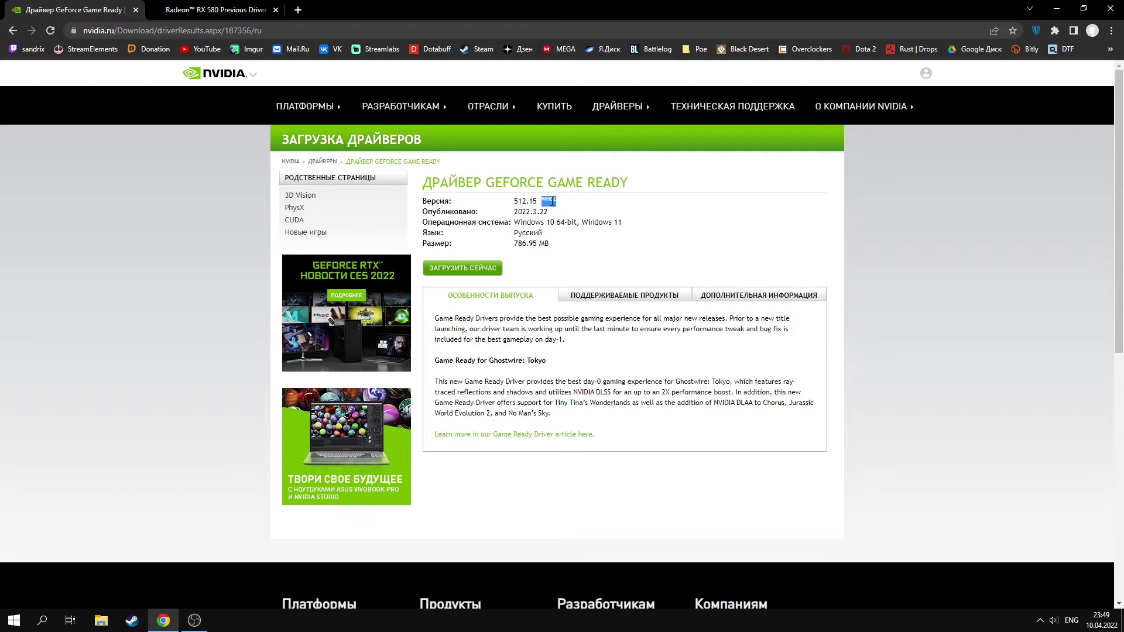
click(588, 205)
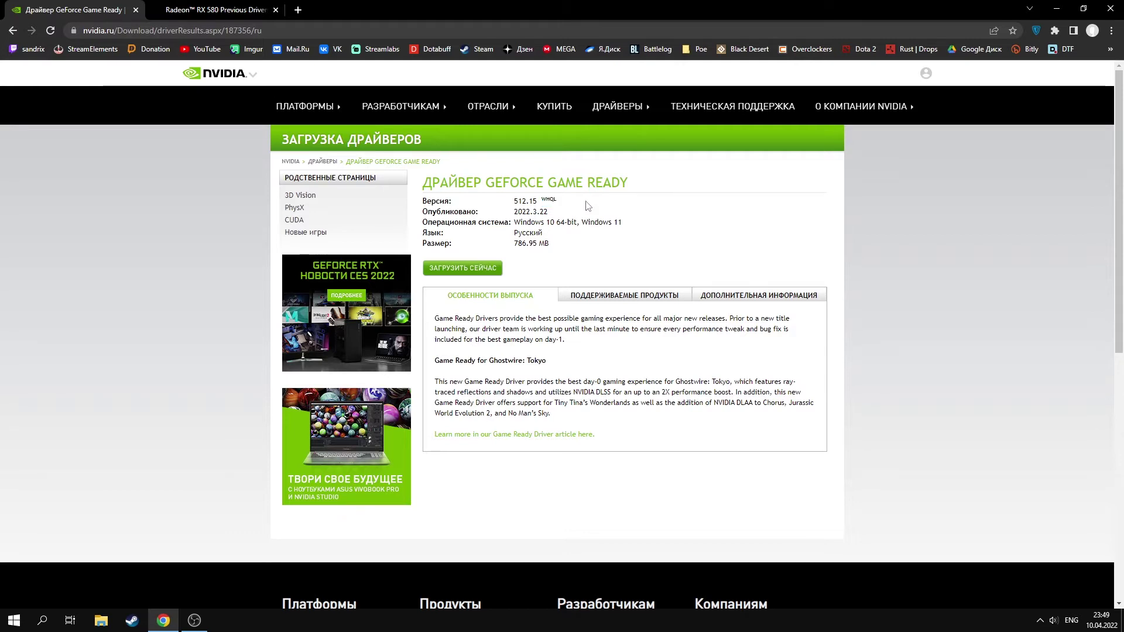
Expand the Windows 10 64-bit drivers for the Radeon RX 580 and look for a WHQL revision.
click(193, 9)
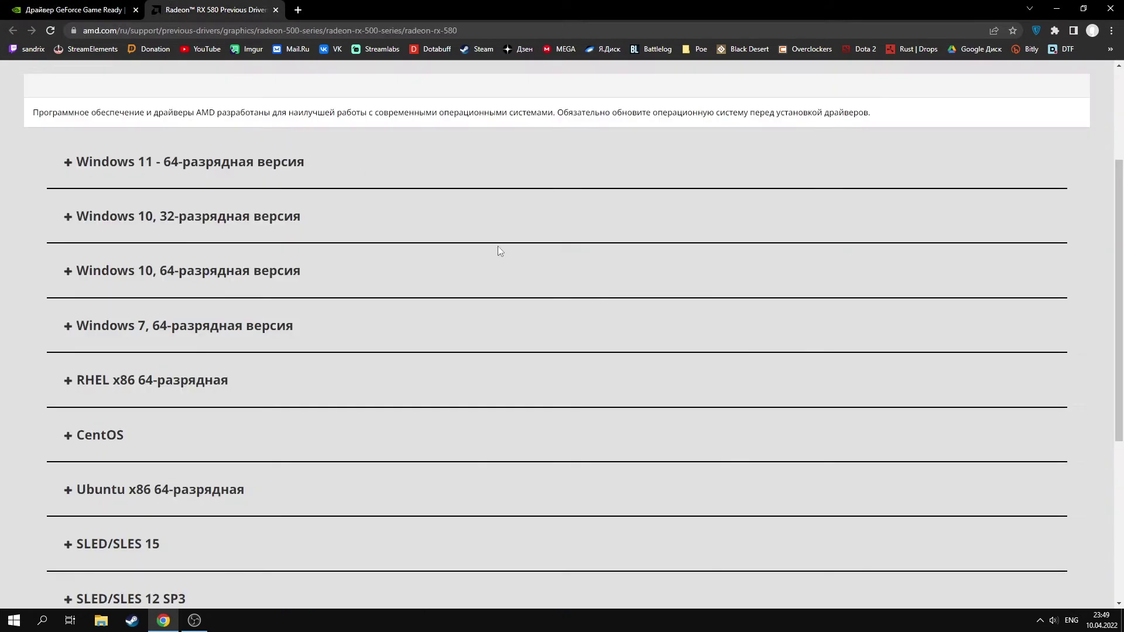
click(235, 274)
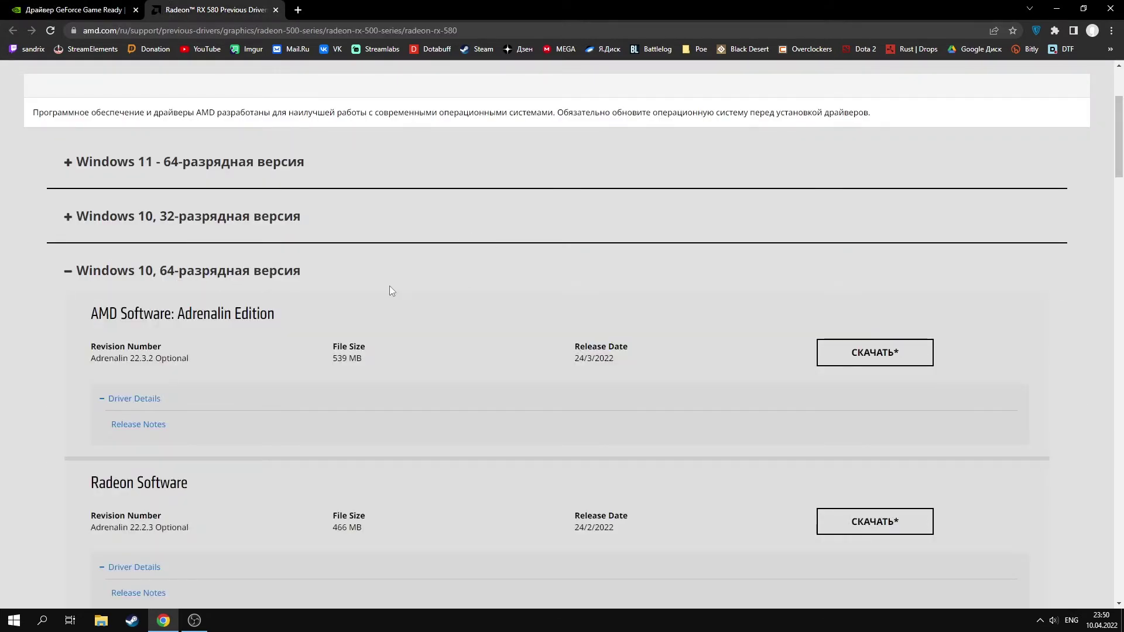
scroll(389, 287, down, 4)
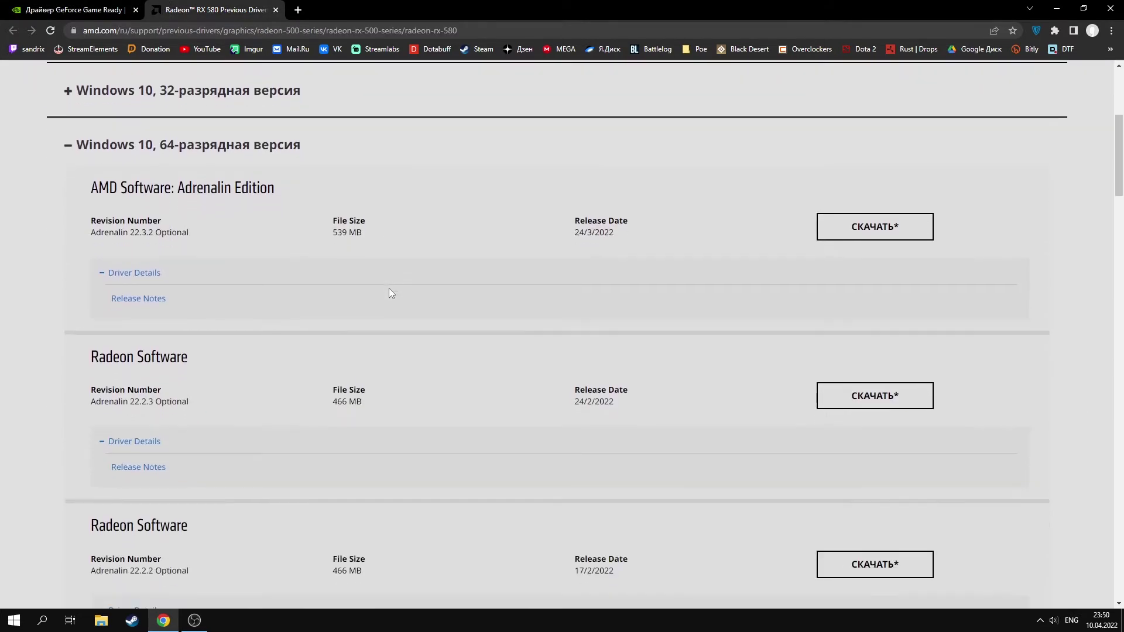
scroll(390, 307, up, 1)
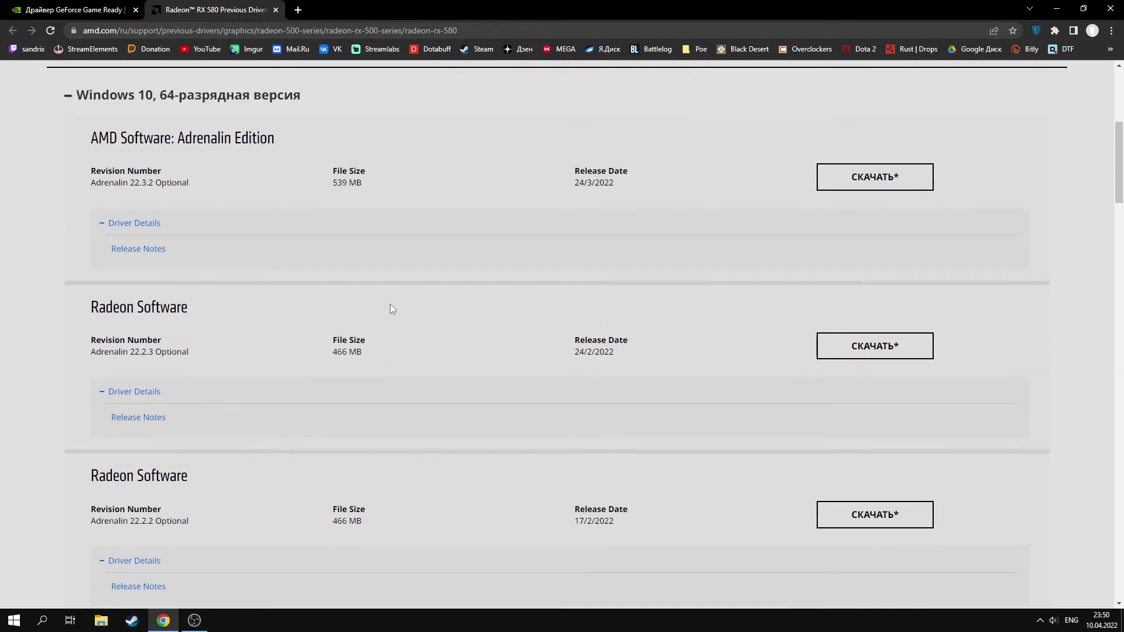
scroll(390, 306, down, 9)
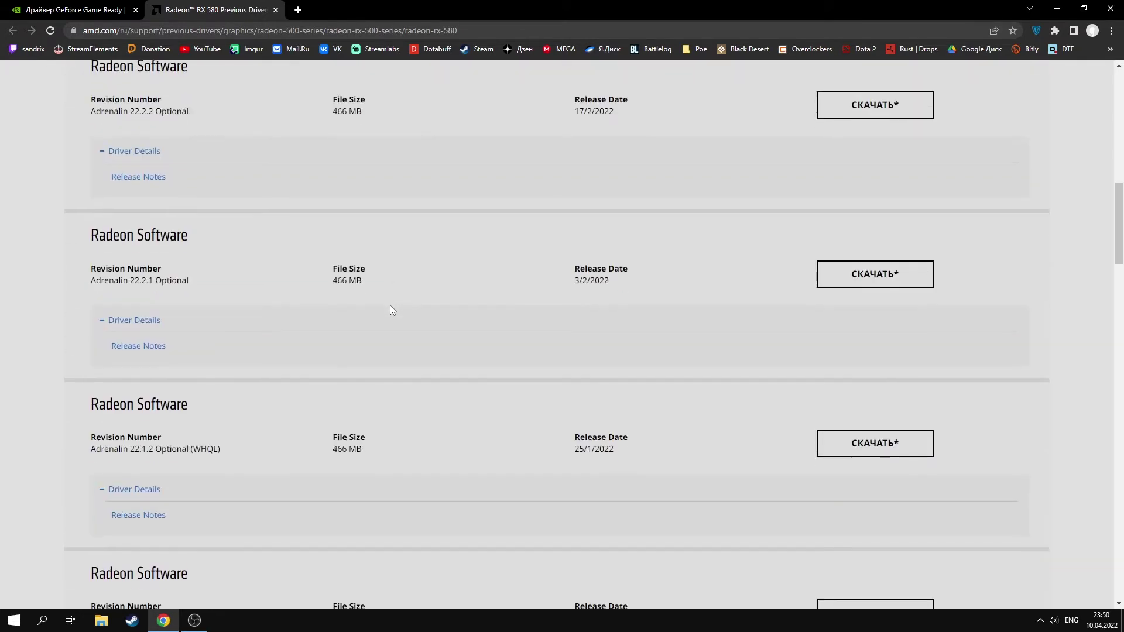
drag(219, 332, 196, 336)
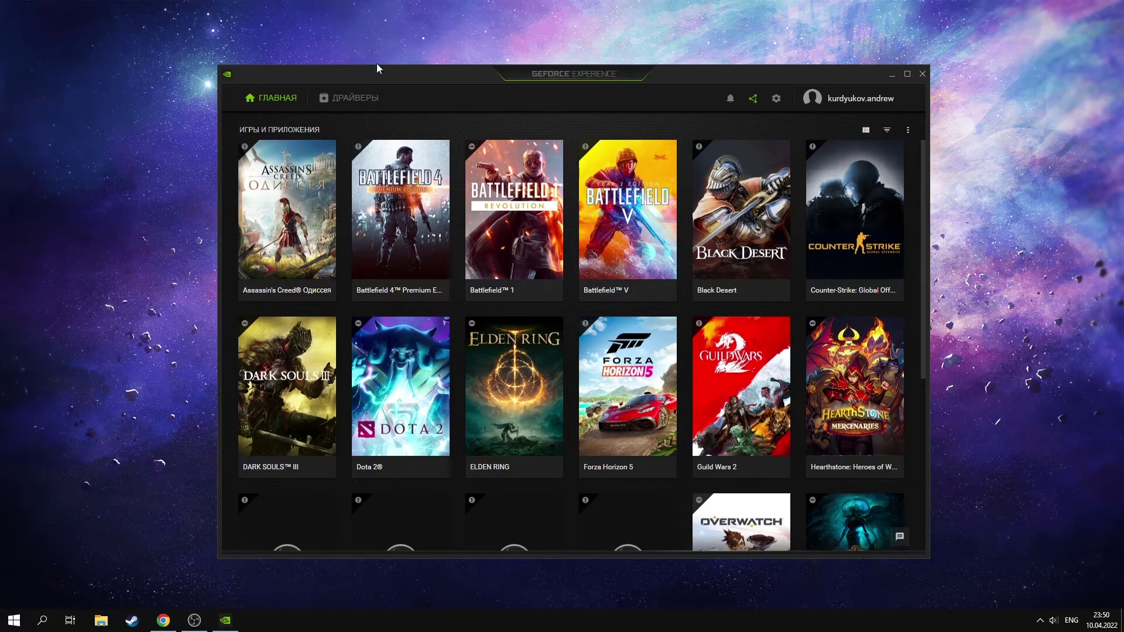
Check for driver updates in GeForce Experience and review its general settings.
click(351, 98)
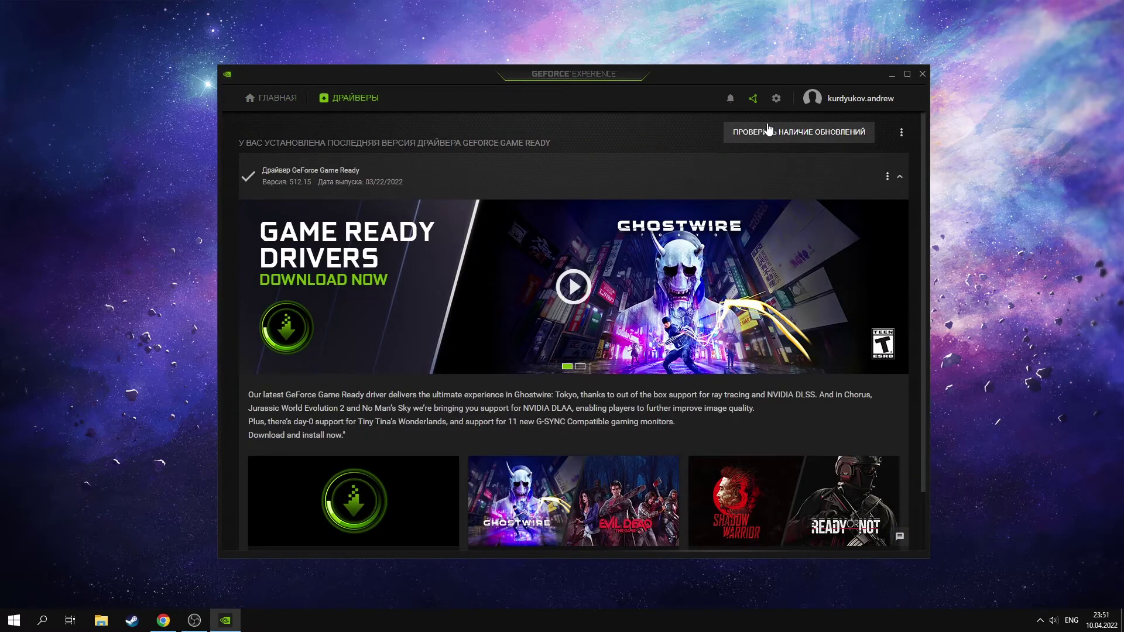
click(811, 132)
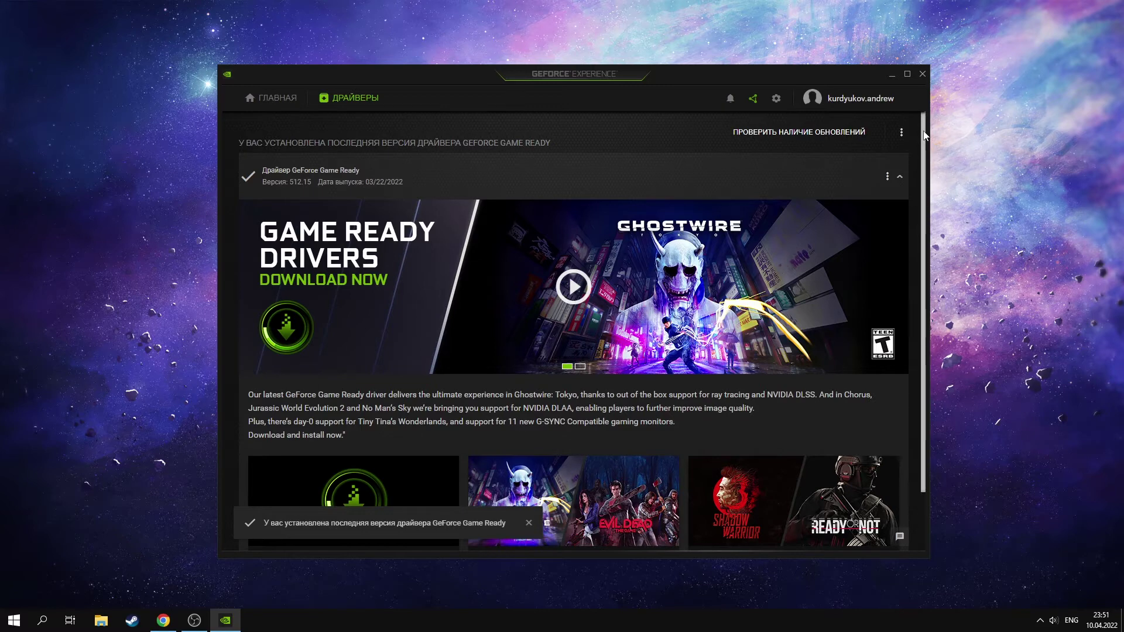
click(777, 101)
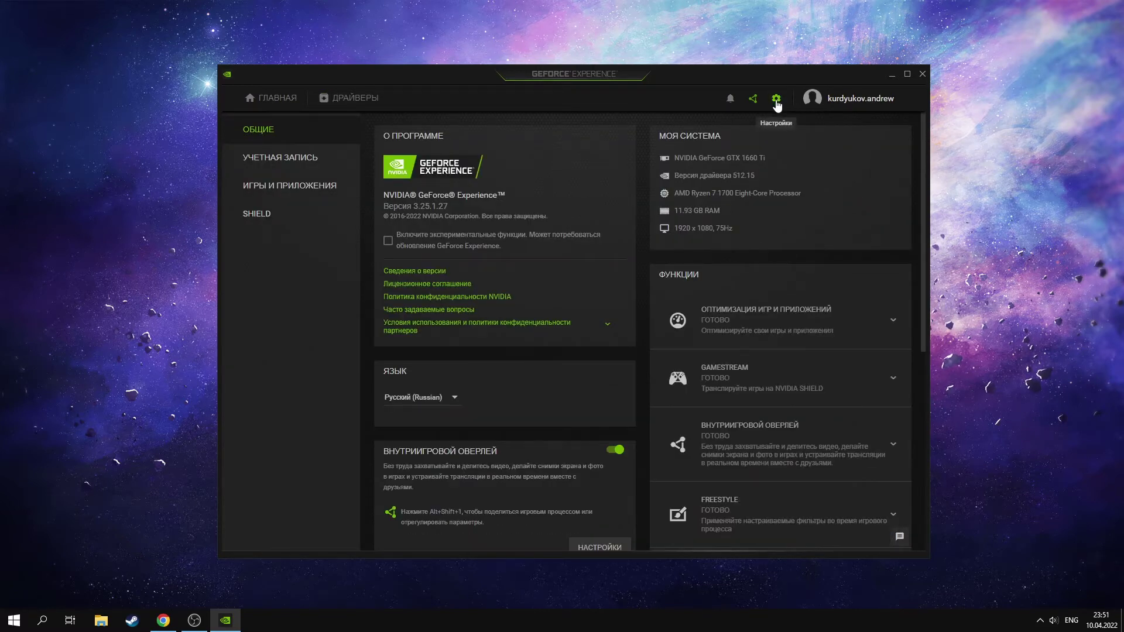
scroll(578, 381, down, 2)
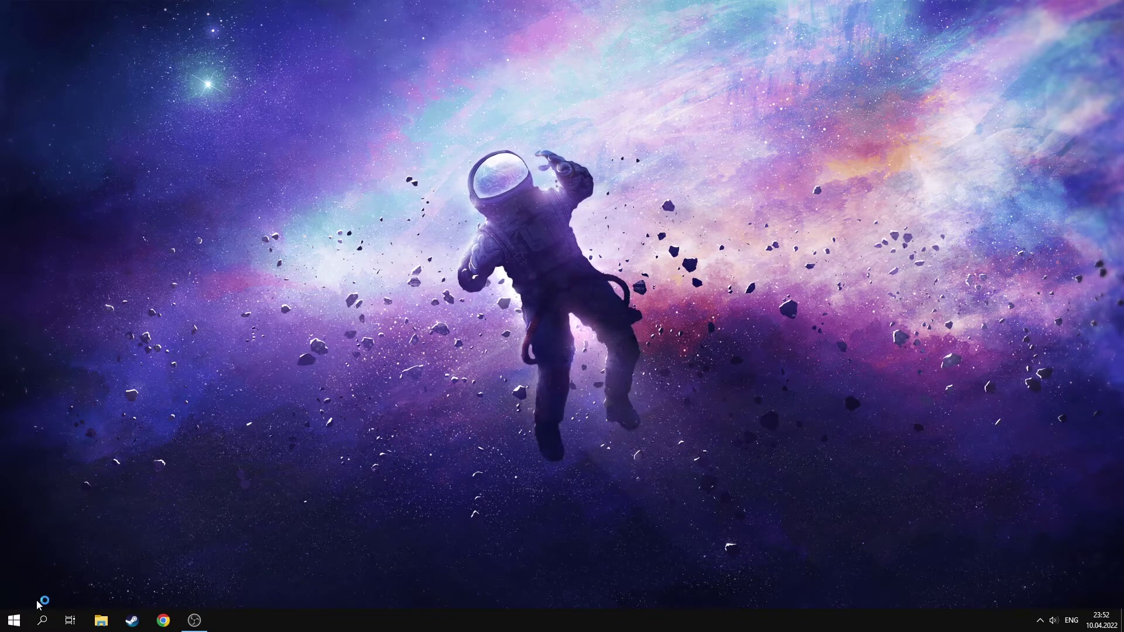
Open the graphics performance settings from the display section of the Windows system settings.
click(14, 620)
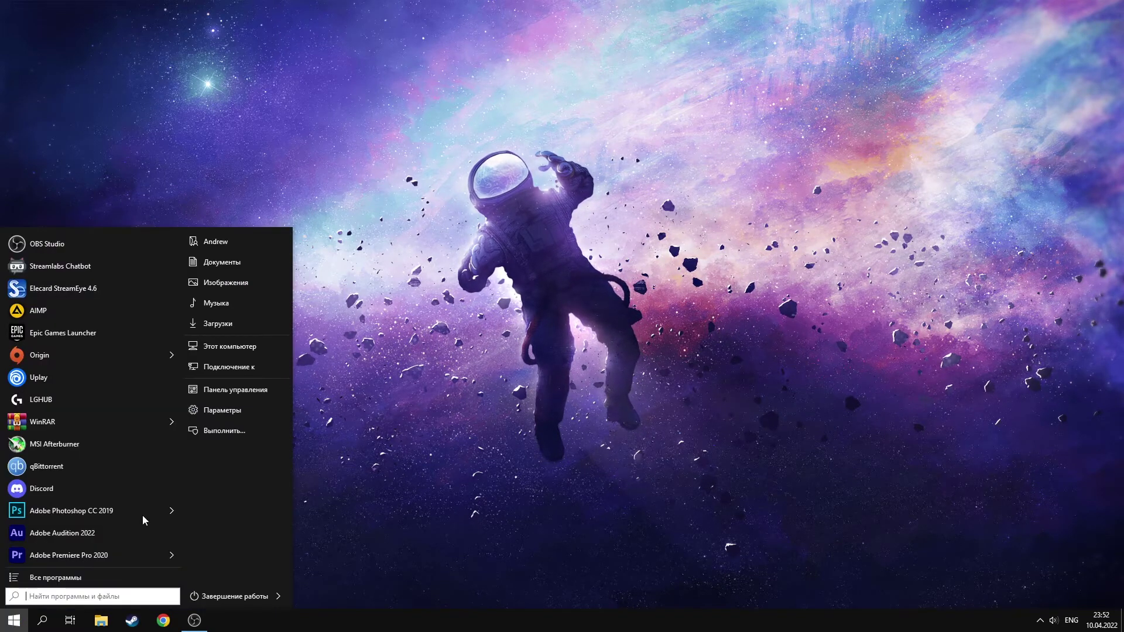
click(281, 413)
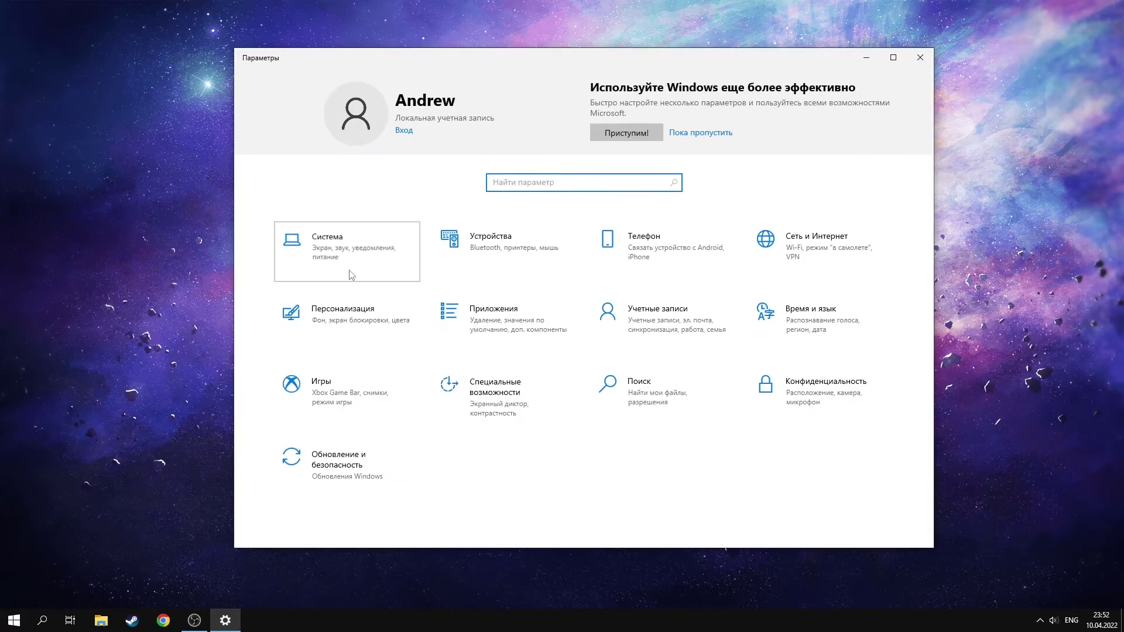
scroll(585, 369, down, 6)
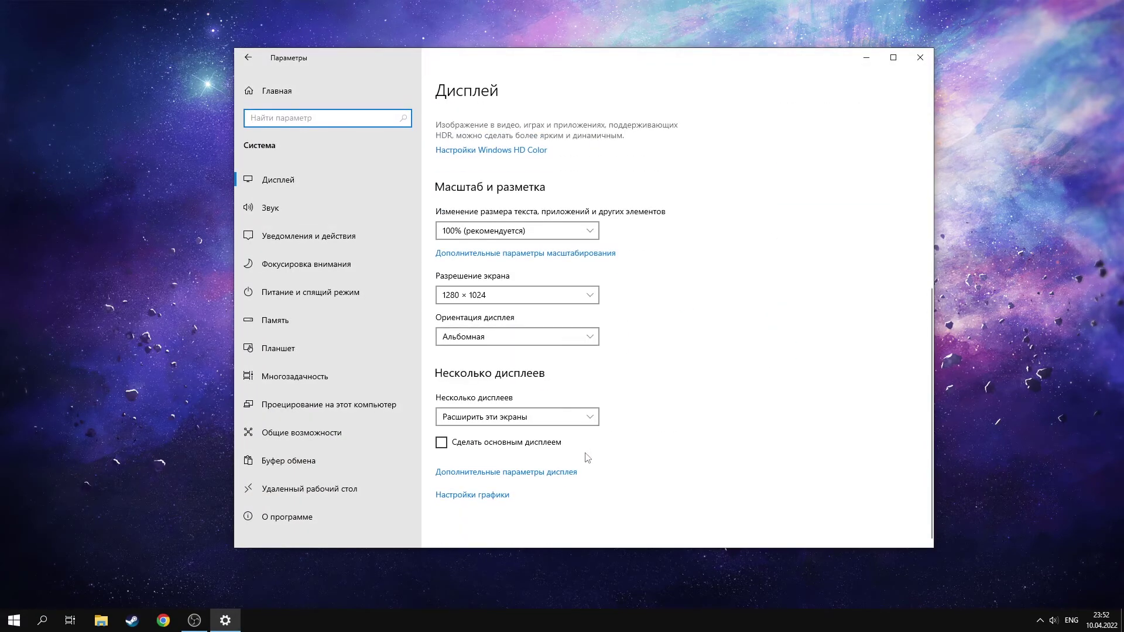
click(489, 497)
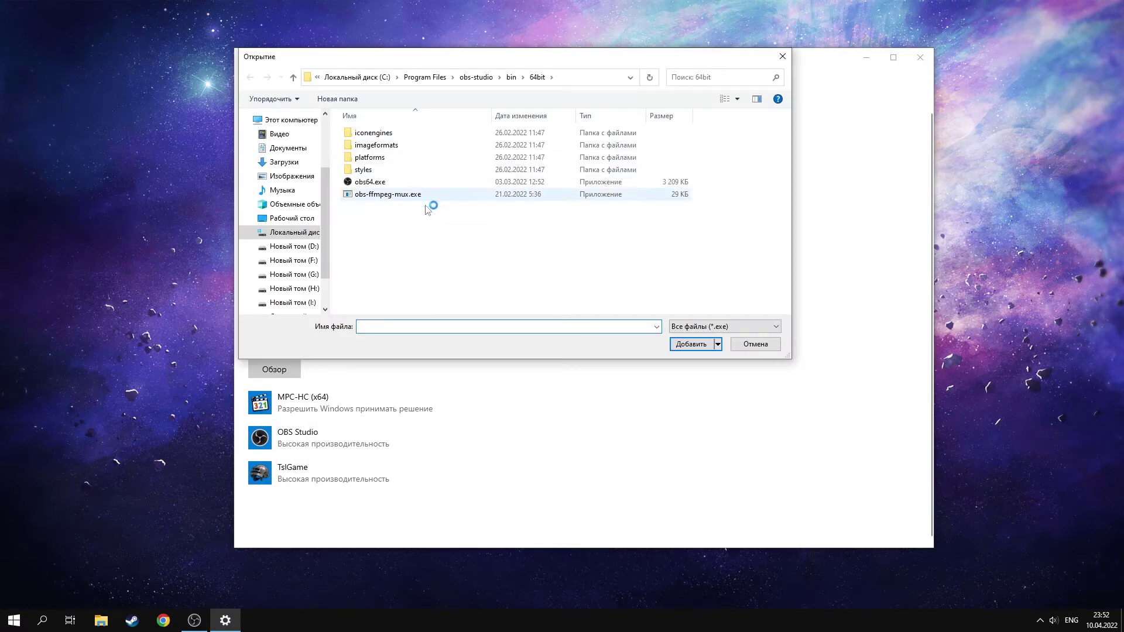
Browse from the computer's drives to C:\Program Files\obs-studio\bin\64bit in the file selection dialog.
click(313, 234)
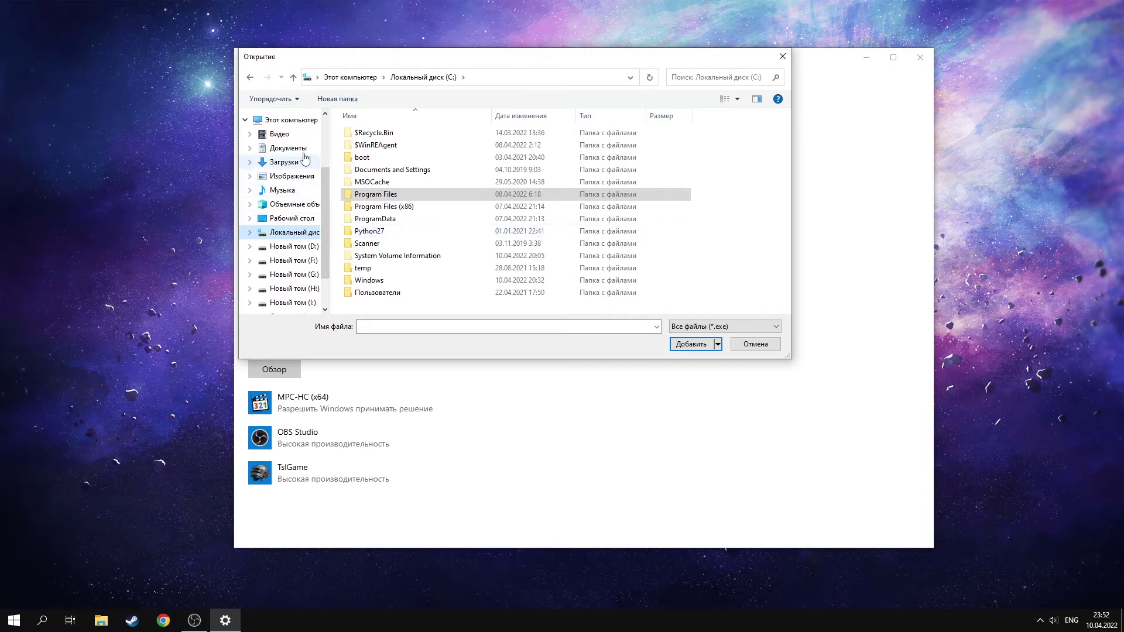
click(307, 123)
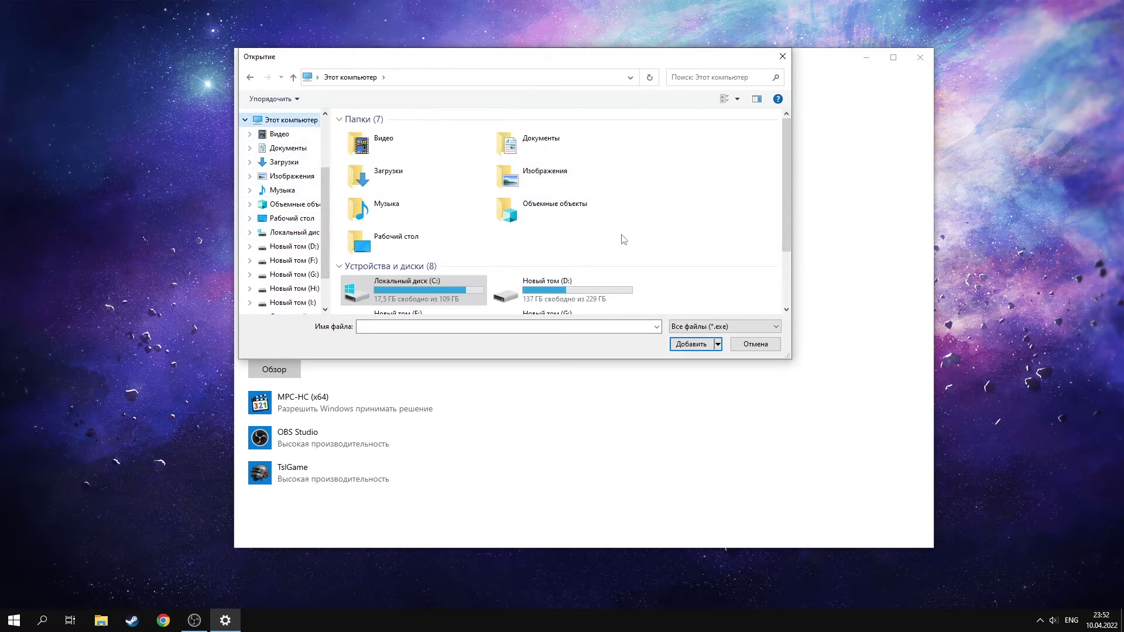
scroll(621, 234, down, 3)
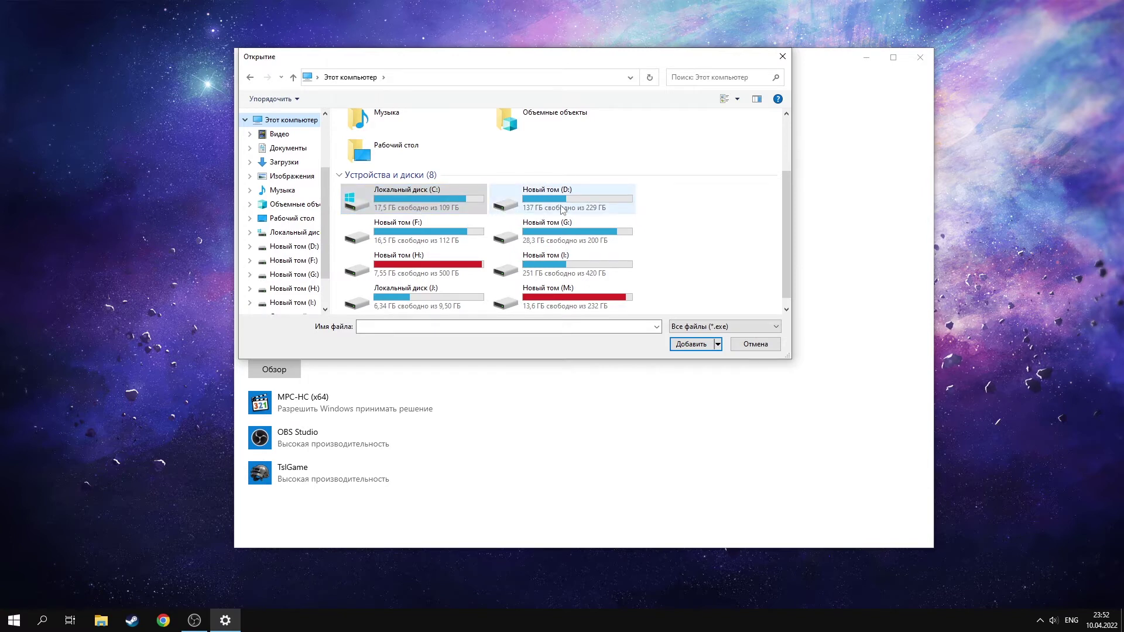
double_click(449, 198)
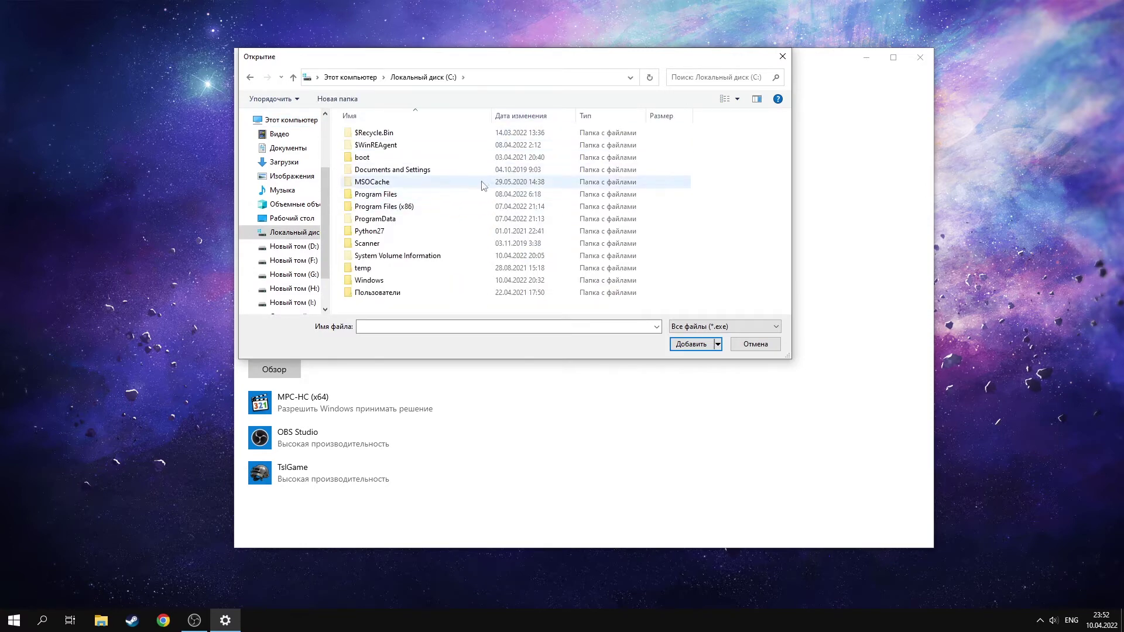
double_click(477, 201)
scroll(724, 222, down, 2)
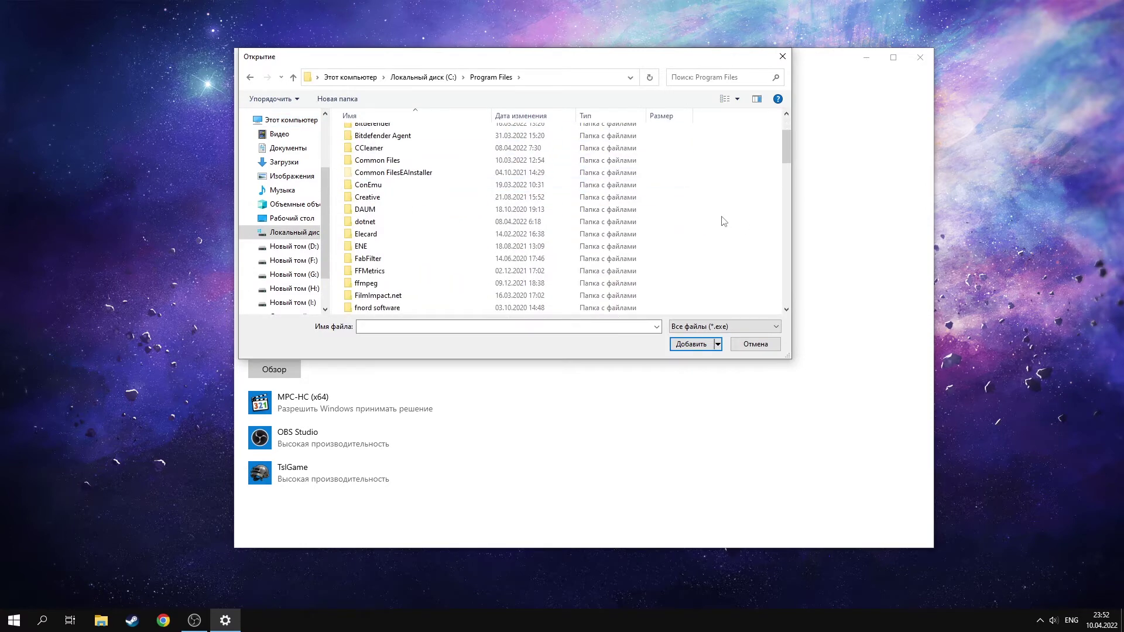
scroll(725, 222, down, 15)
click(460, 143)
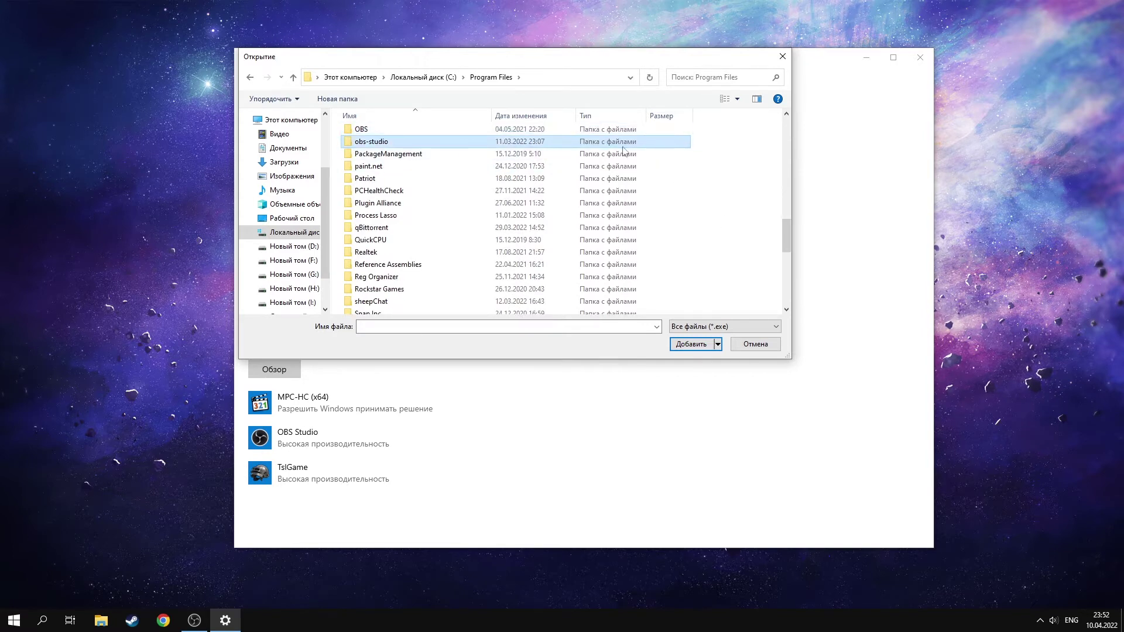
double_click(548, 142)
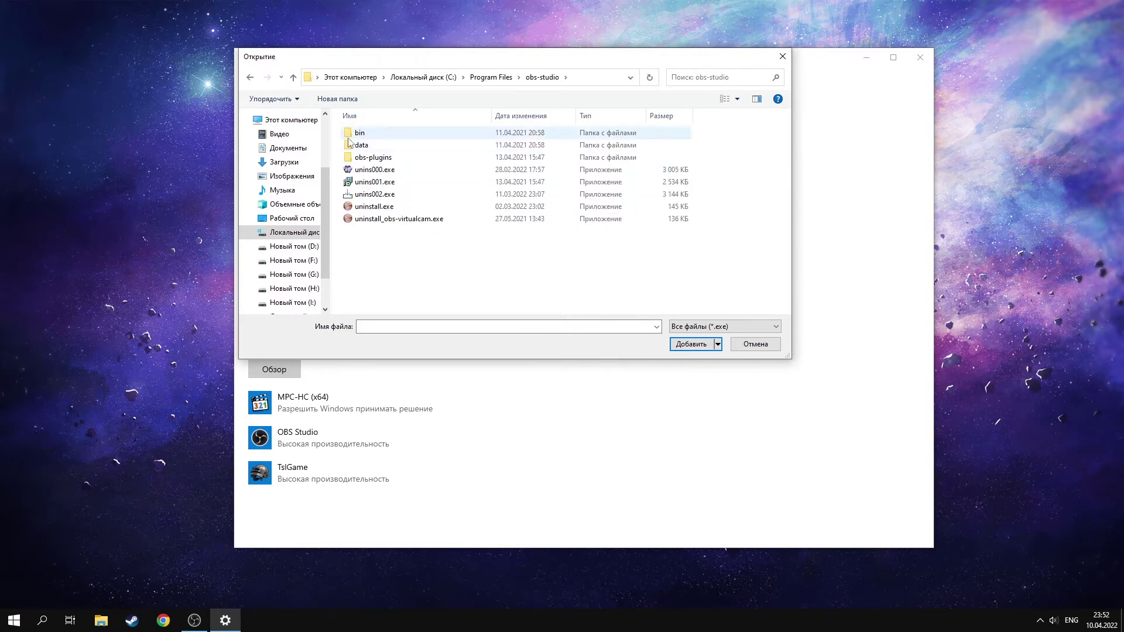
double_click(410, 134)
double_click(399, 133)
Try to add obs64.exe from the 64bit folder to the graphics performance app list.
click(415, 183)
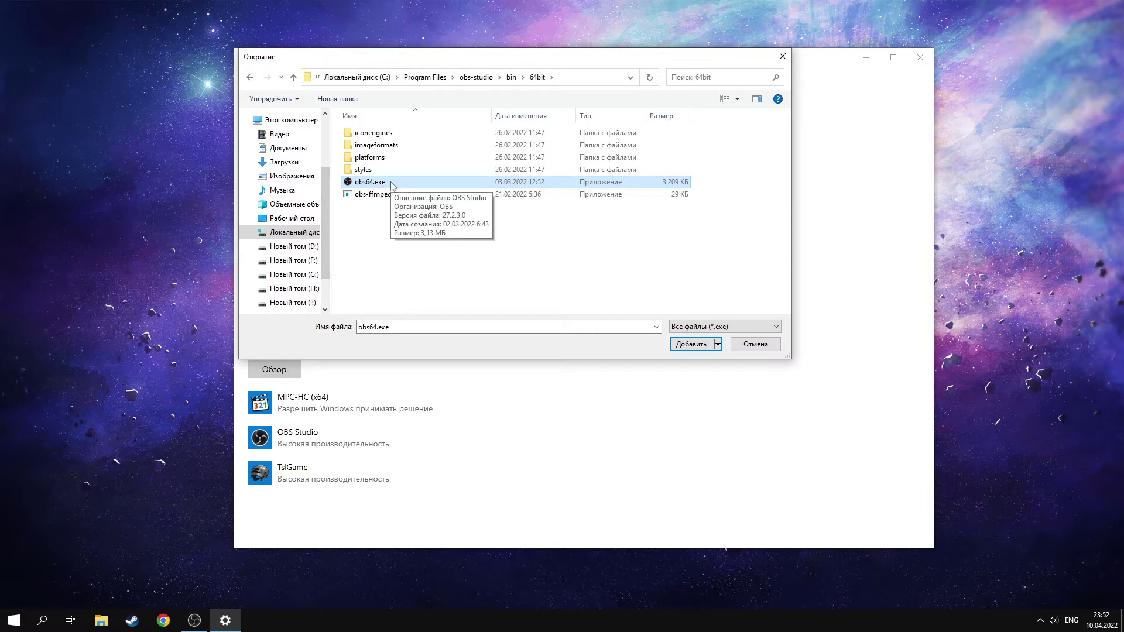
click(596, 77)
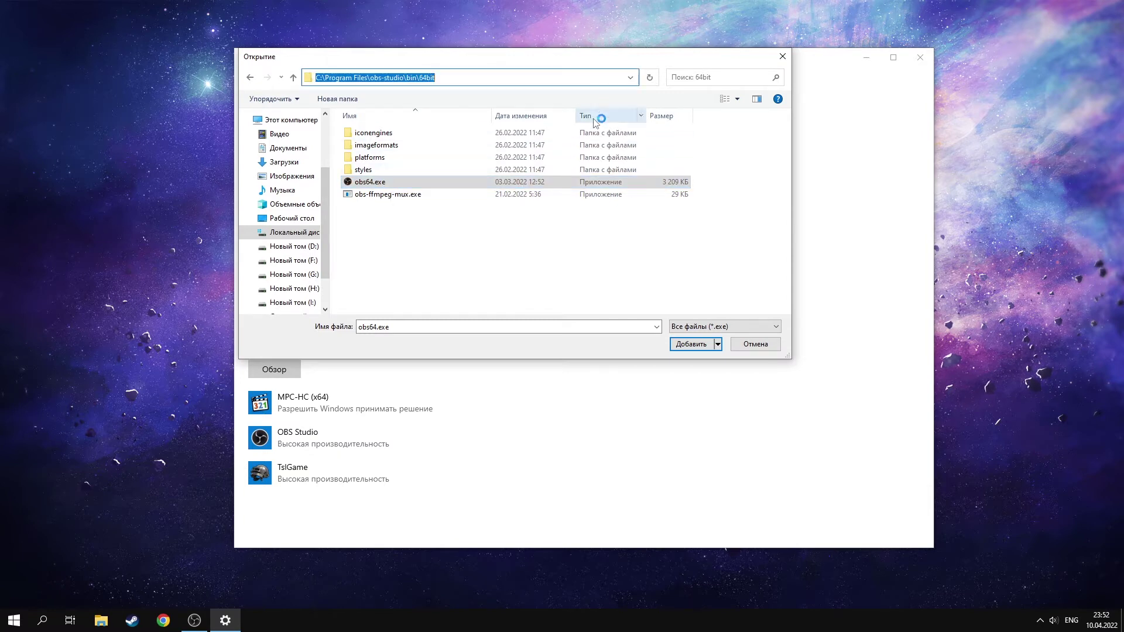
click(497, 186)
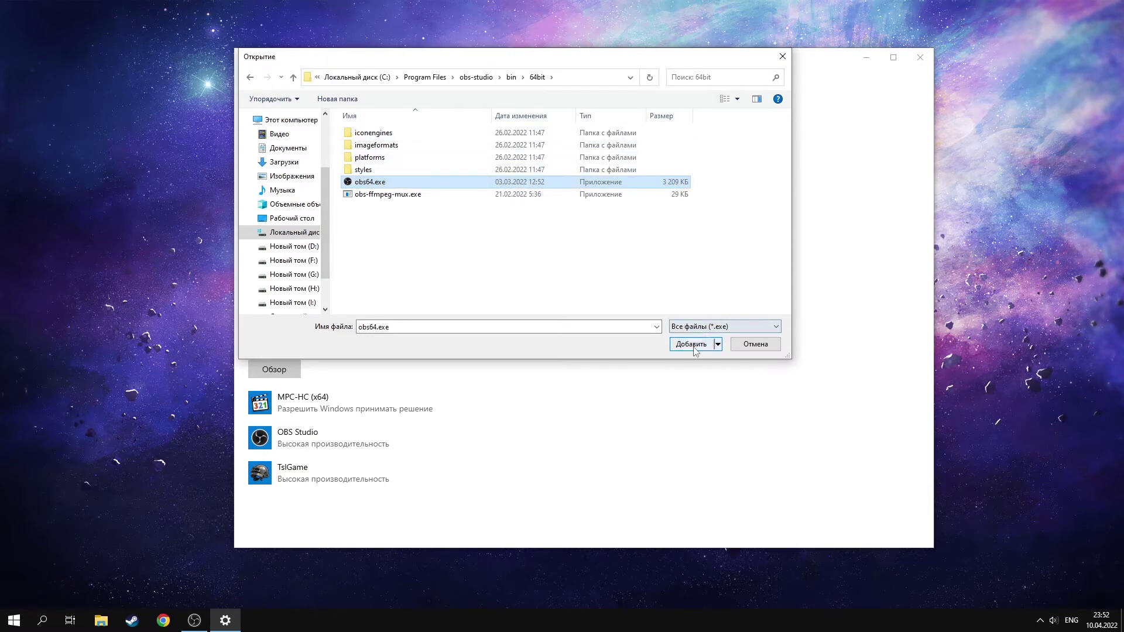
click(689, 344)
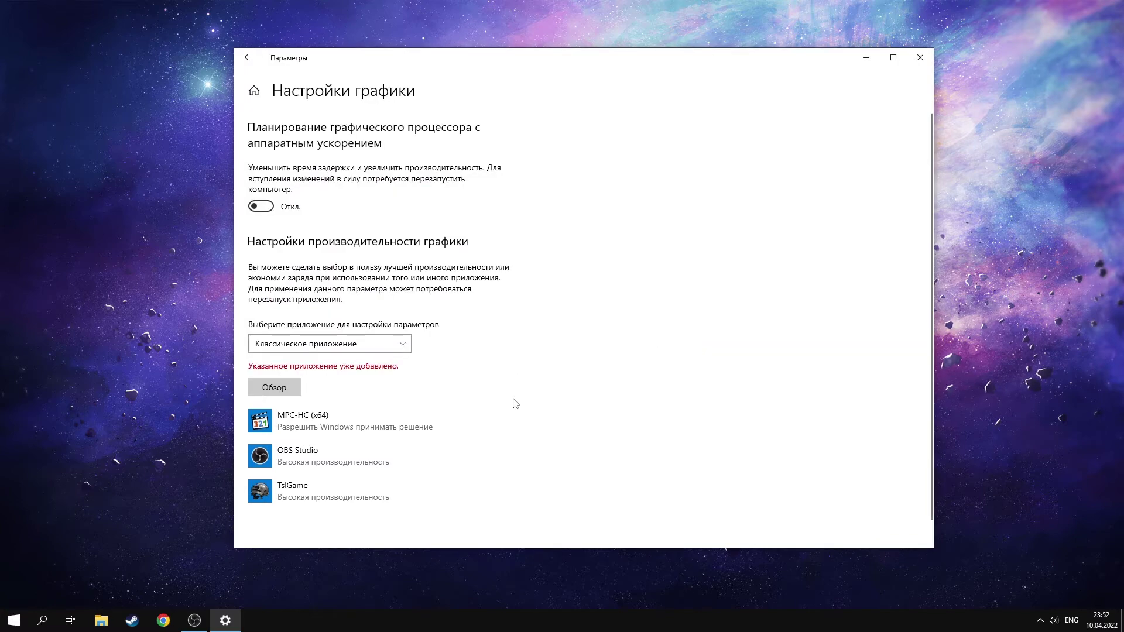
Open the graphics options for OBS Studio and save the high performance preference (Высокая производительность).
scroll(515, 404, down, 1)
click(396, 443)
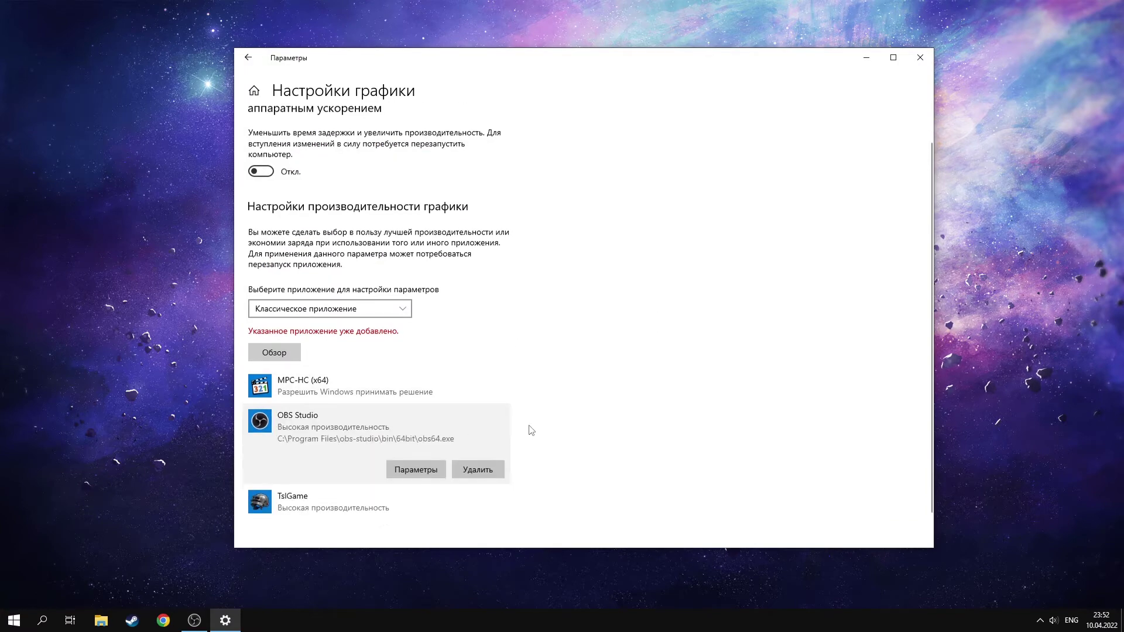
scroll(531, 431, down, 1)
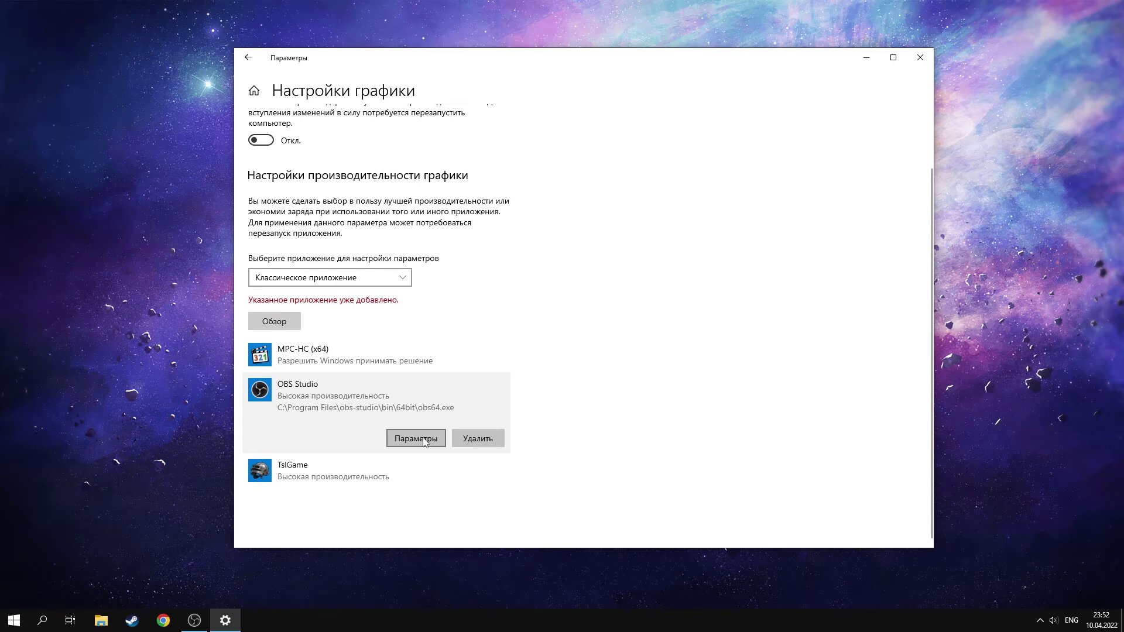
click(416, 439)
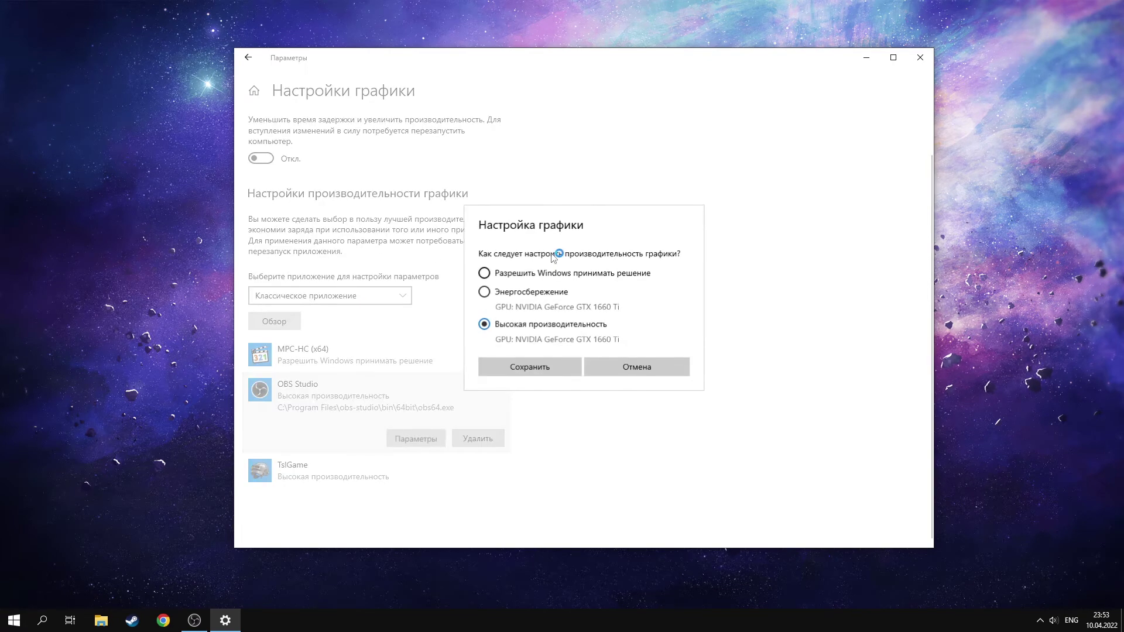
click(547, 368)
Review the available power plans in the additional power settings of the power and sleep section.
click(248, 57)
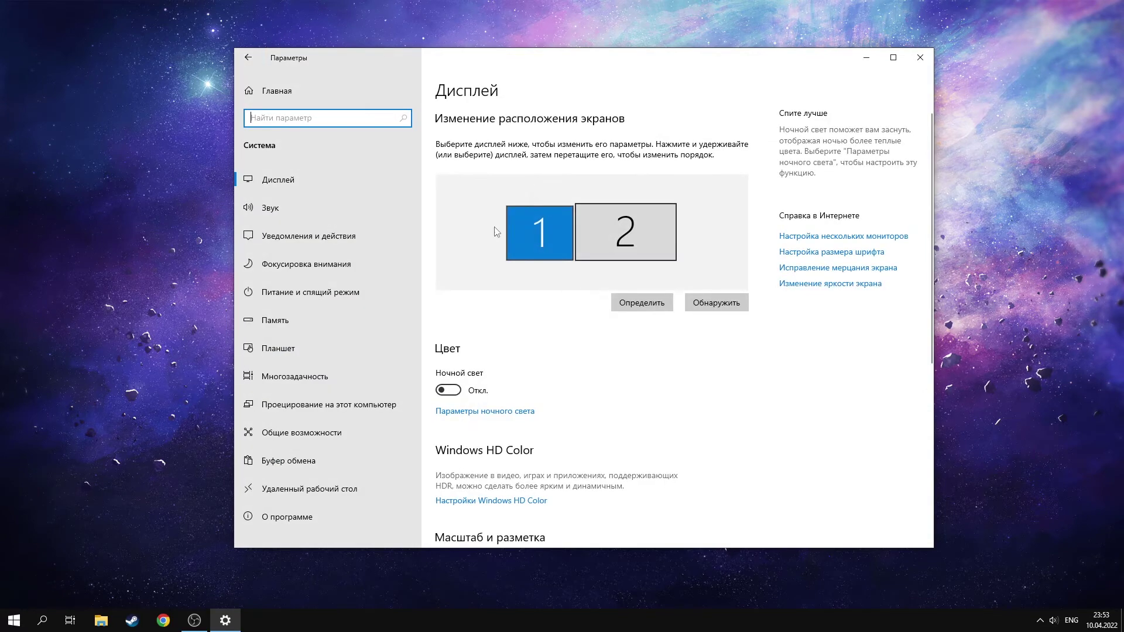
click(346, 295)
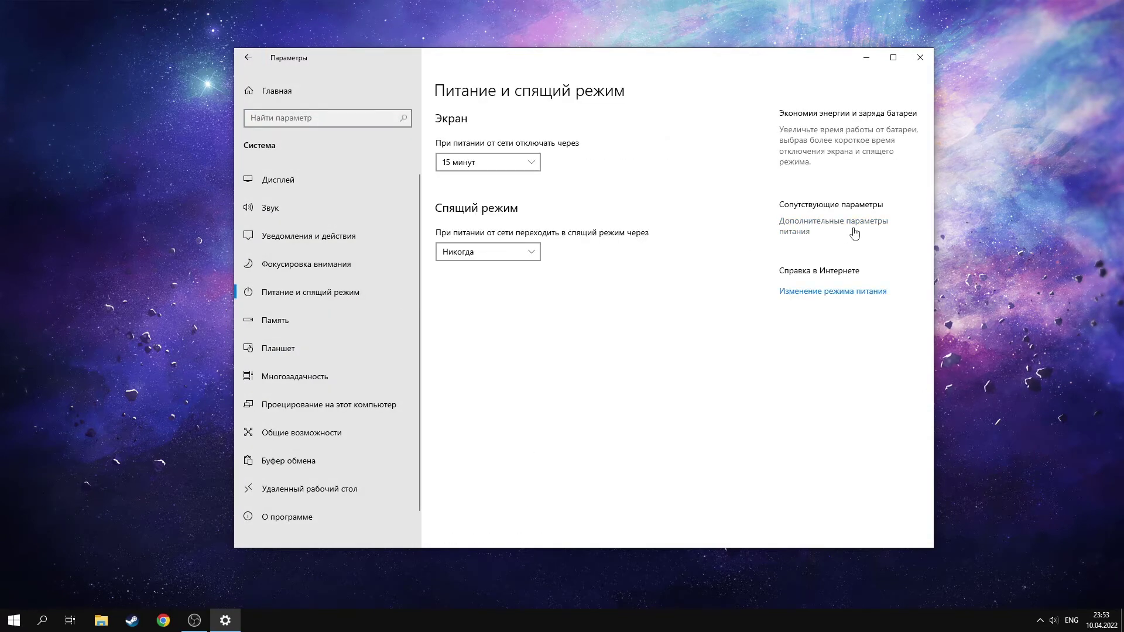
click(855, 232)
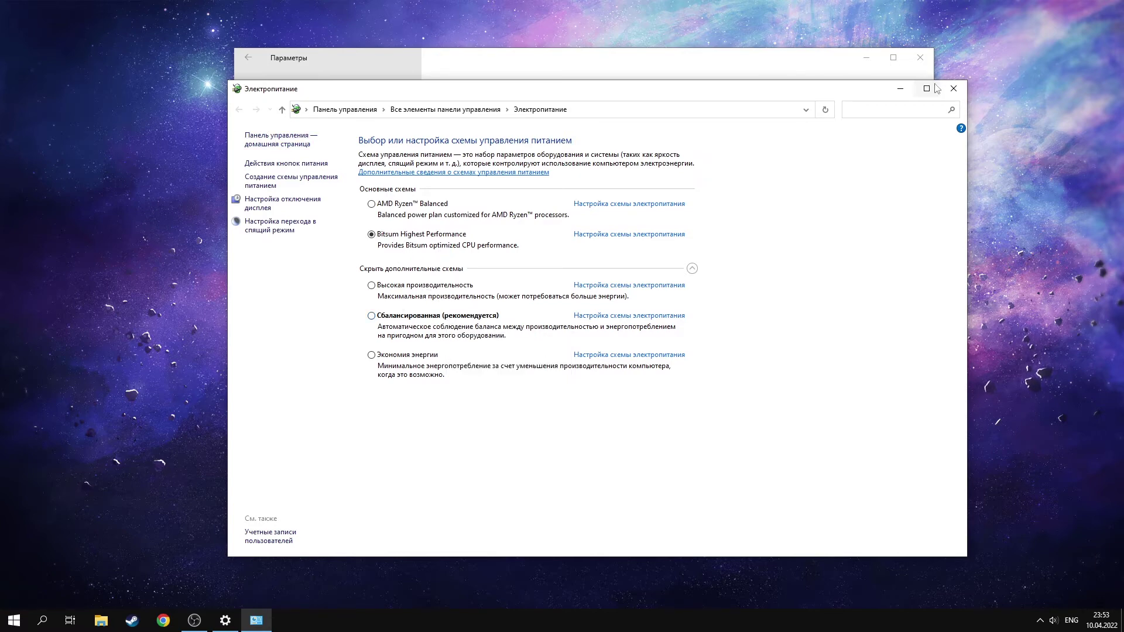
click(953, 88)
Check the Xbox Game Bar and game recording settings in the Games section.
click(248, 58)
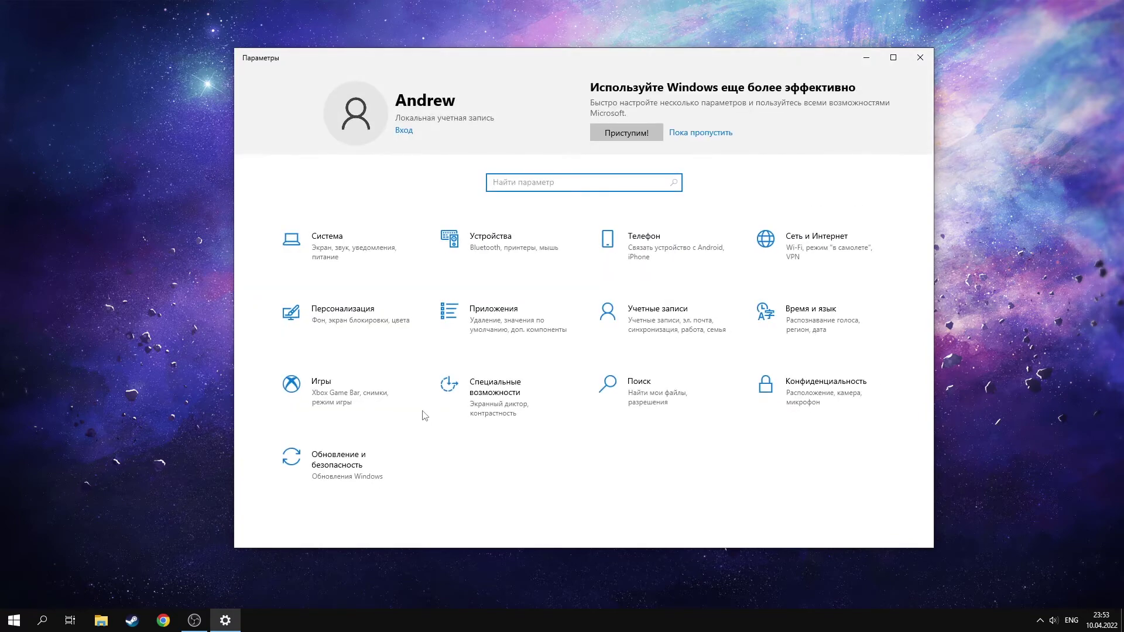
click(339, 392)
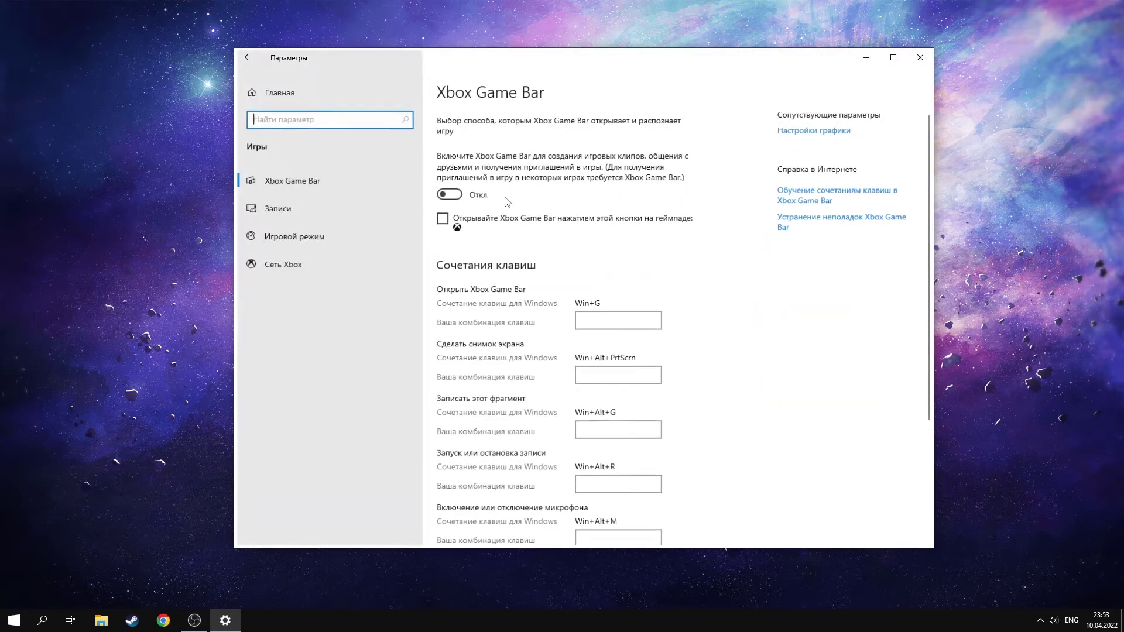
click(328, 207)
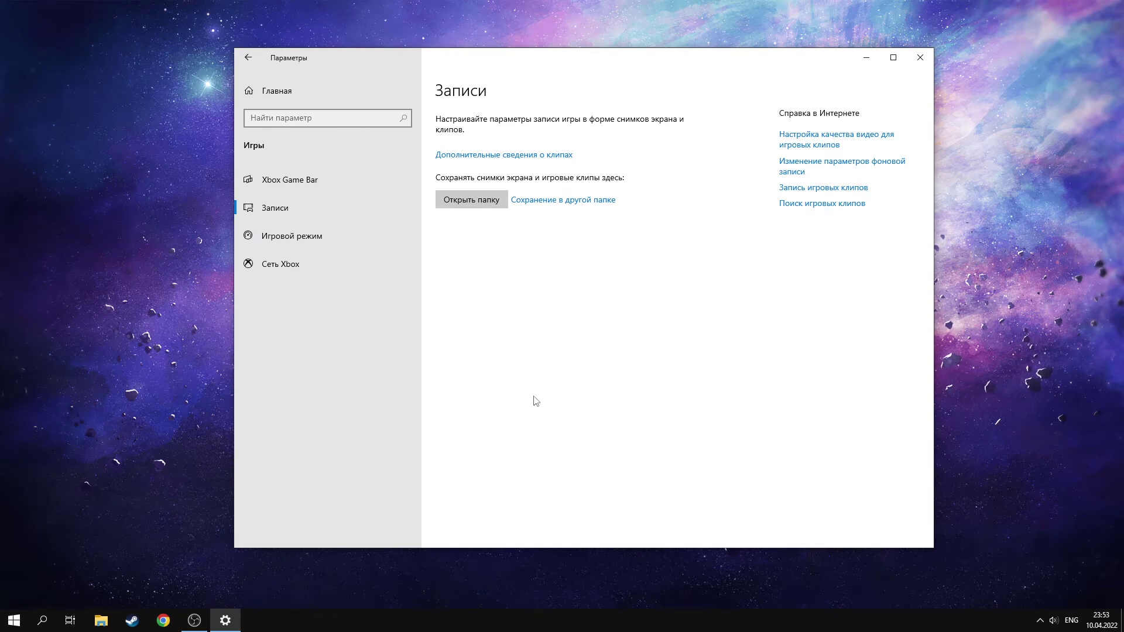
click(248, 57)
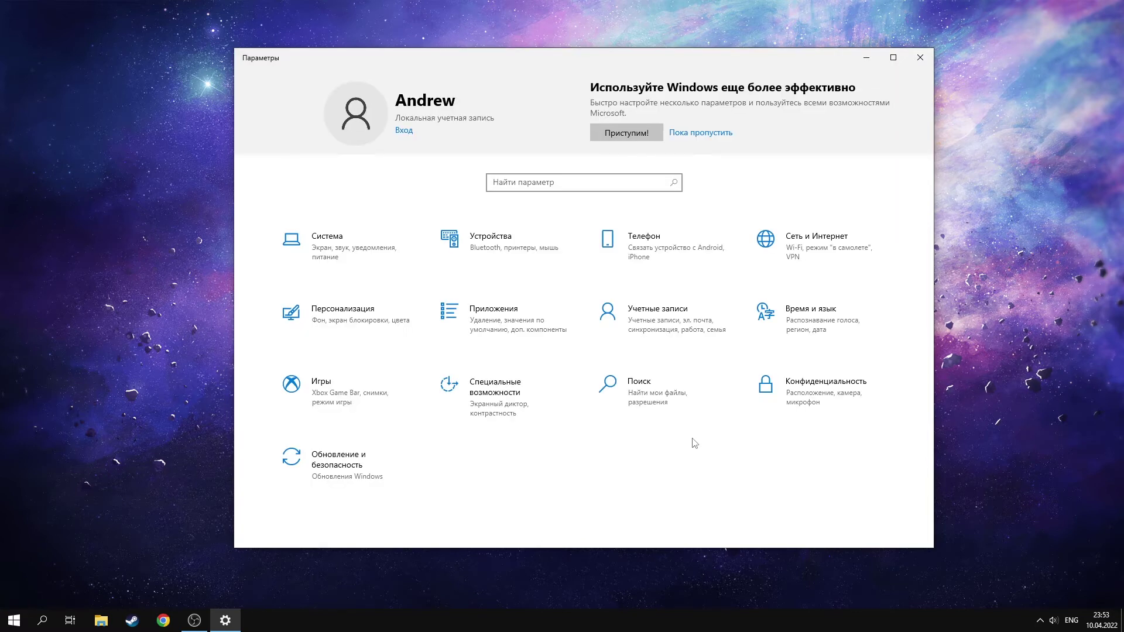
Search the settings for "бран", open the firewall and network security page, and open the list of apps allowed through the firewall.
click(576, 185)
text(,hf)
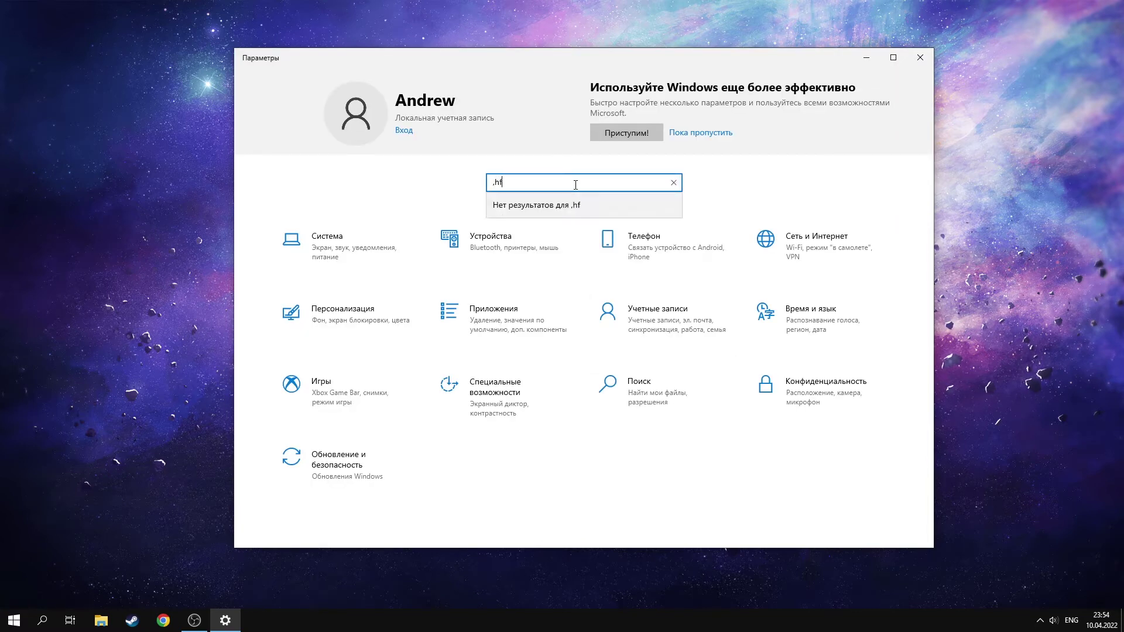
key(BackSpace)
key(alt+shift)
text(бран)
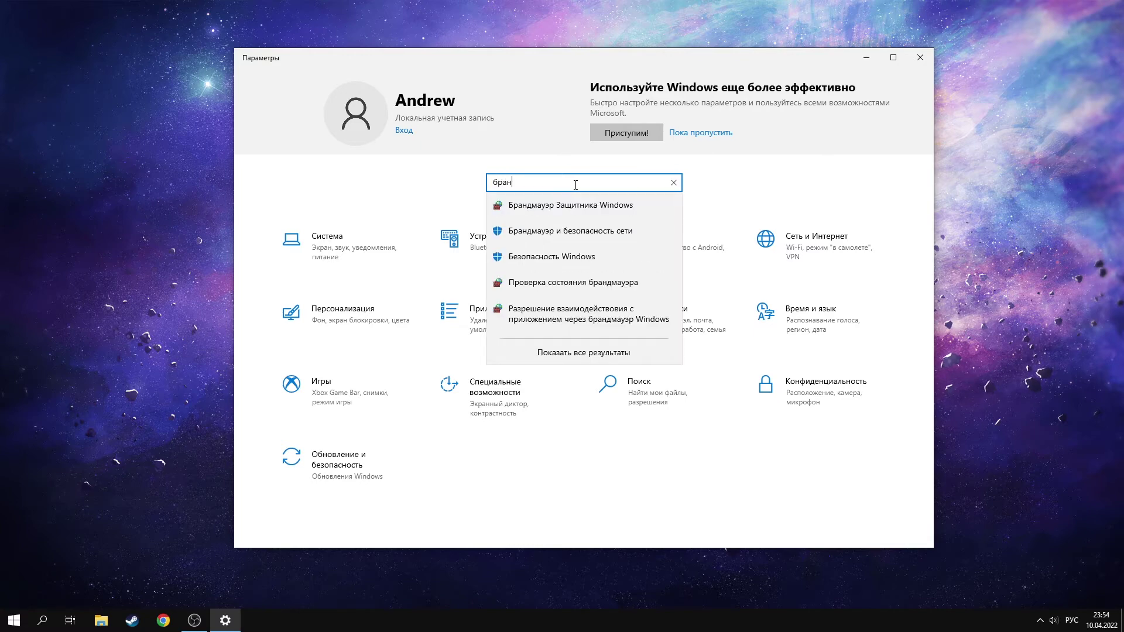
click(579, 236)
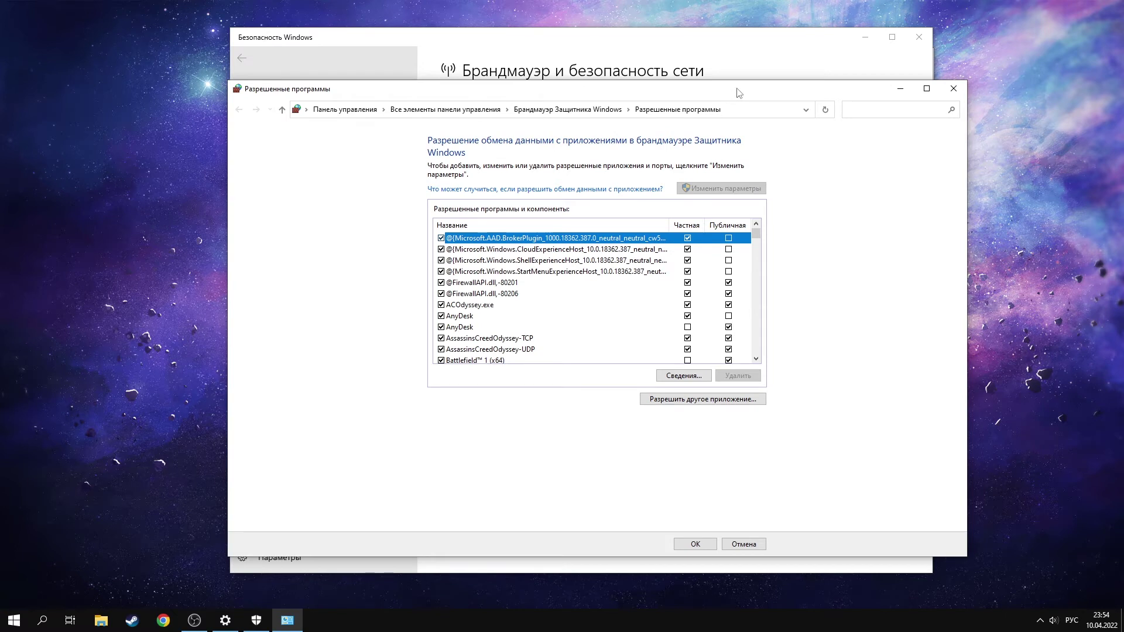
drag(739, 93, 727, 86)
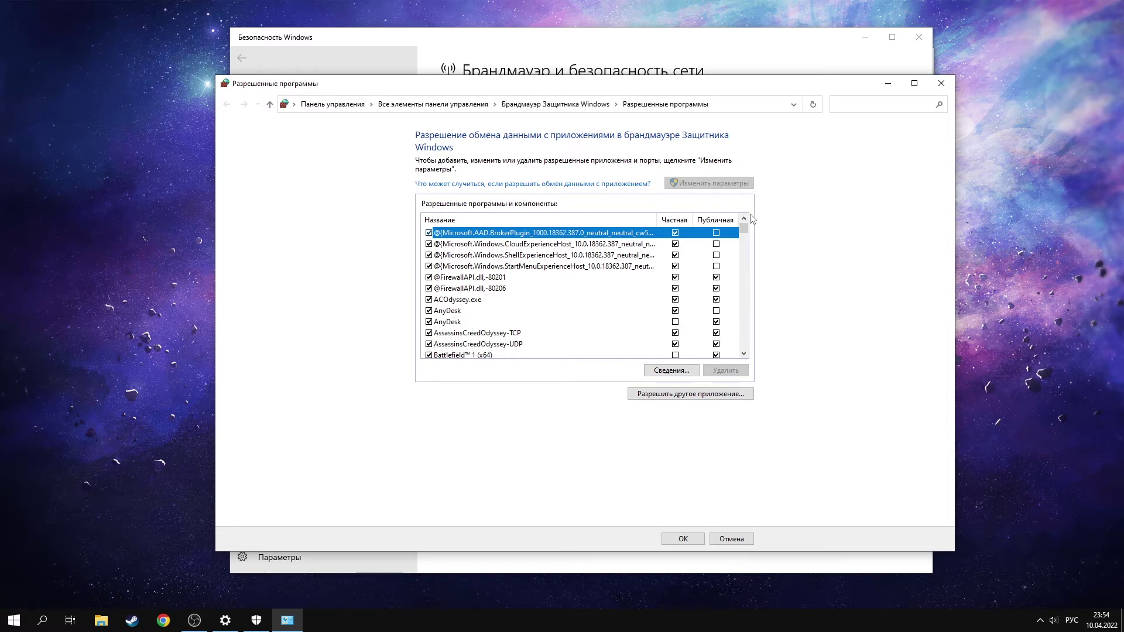
click(730, 105)
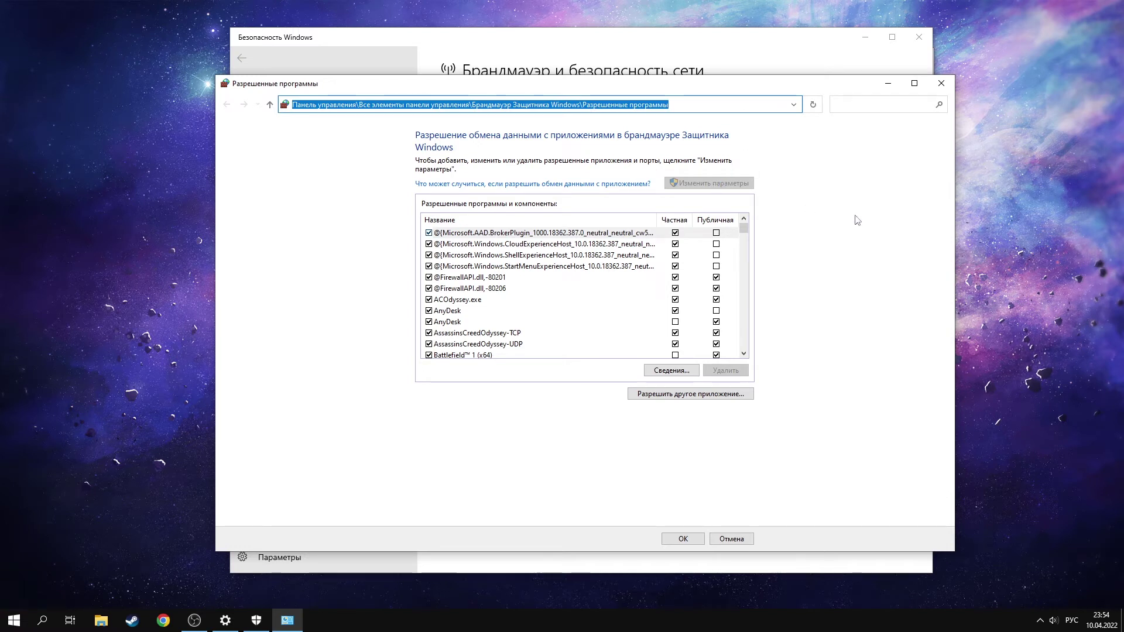
Try to add obs64.exe from C:\Program Files\obs-studio\bin\64bit as another allowed app in the firewall.
click(721, 399)
click(670, 379)
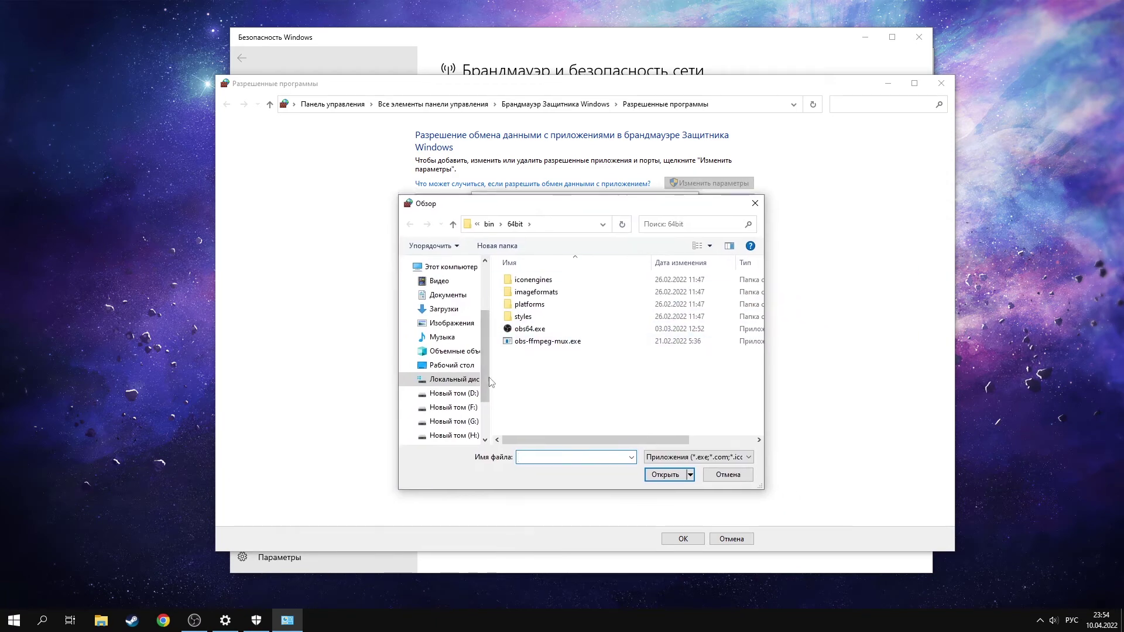
click(569, 225)
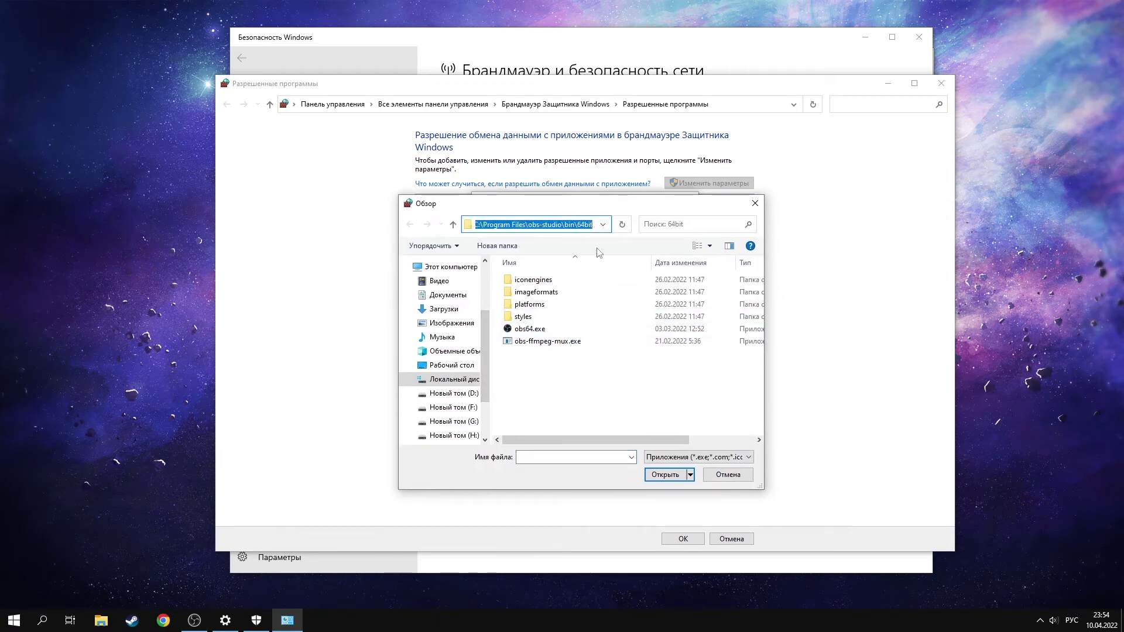
click(530, 328)
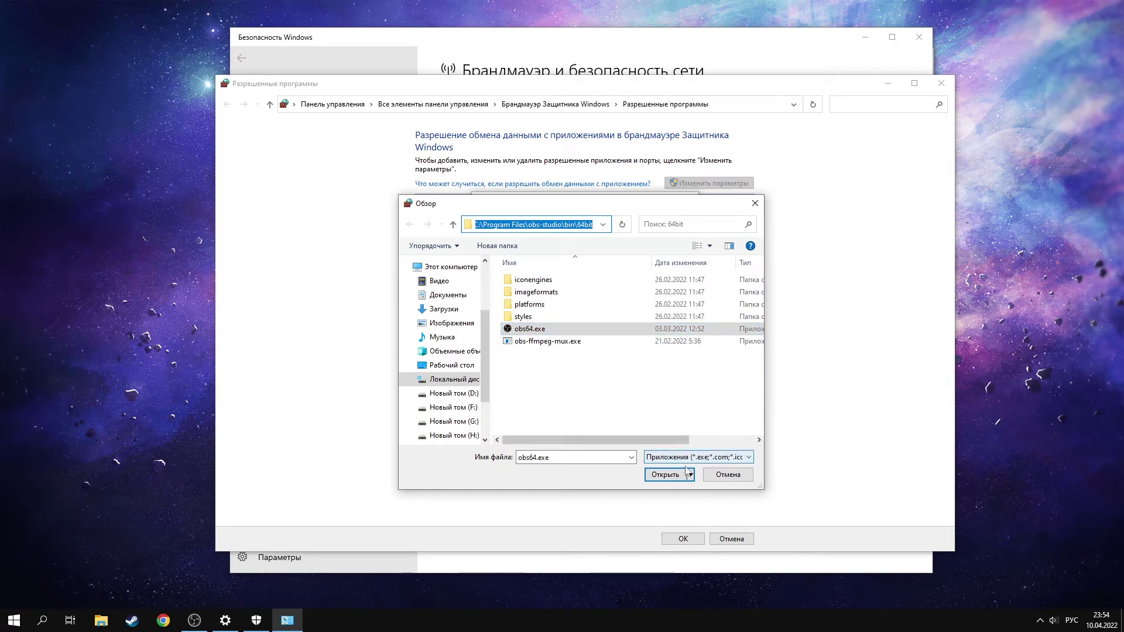
click(667, 476)
click(616, 423)
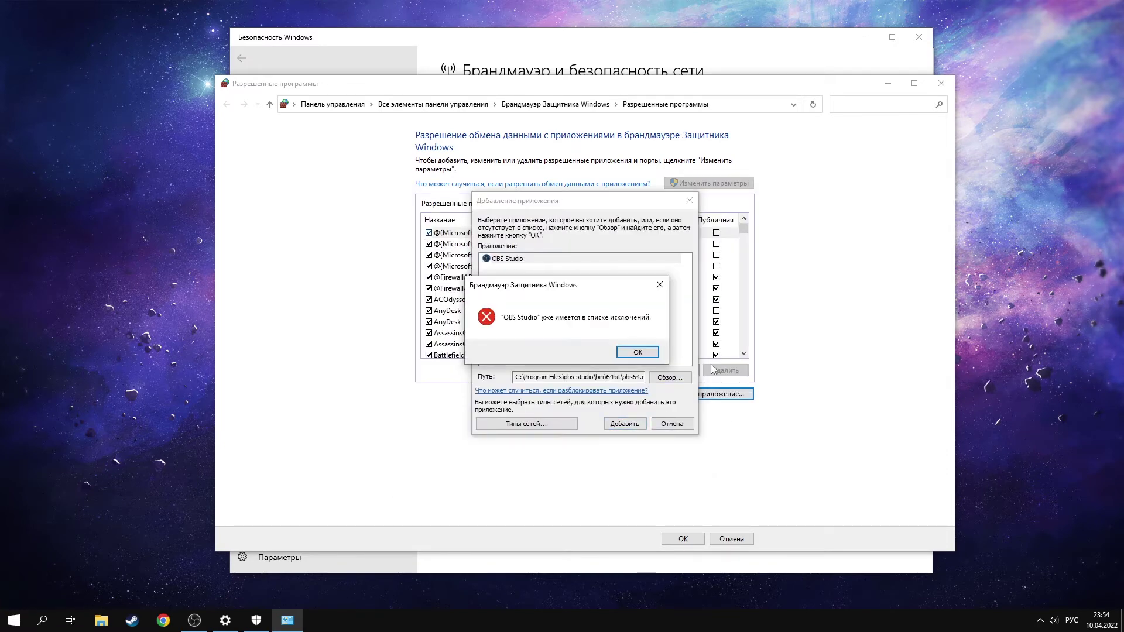
click(638, 352)
click(690, 200)
Locate OBS Studio among the allowed firewall apps and confirm both private and public network types for it.
click(602, 289)
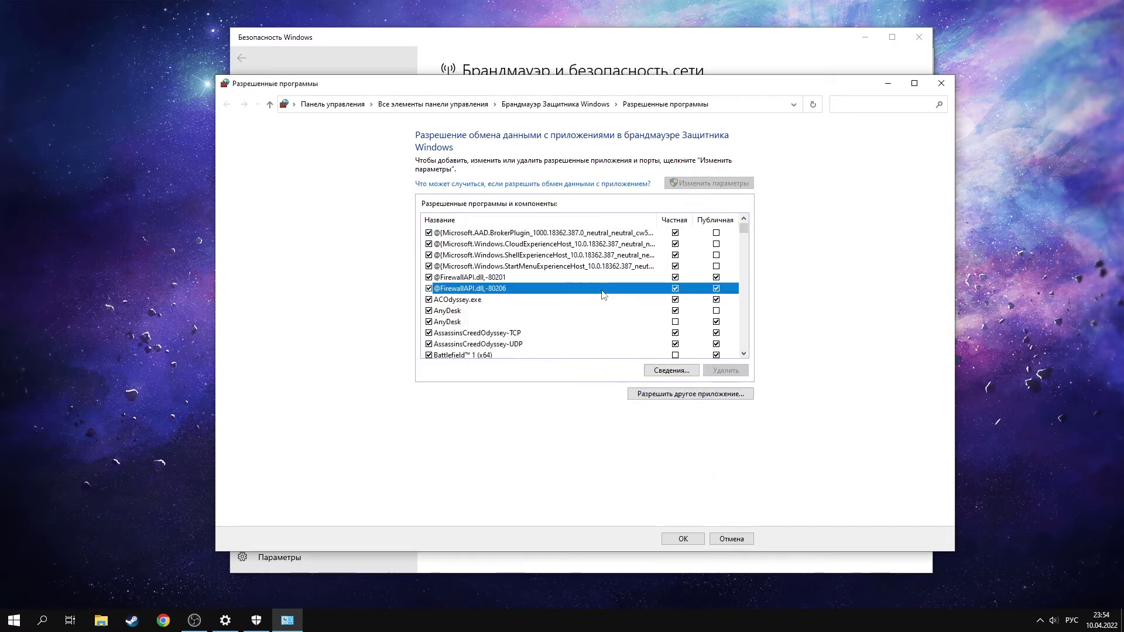
key(alt+shift)
click(606, 280)
key(o)
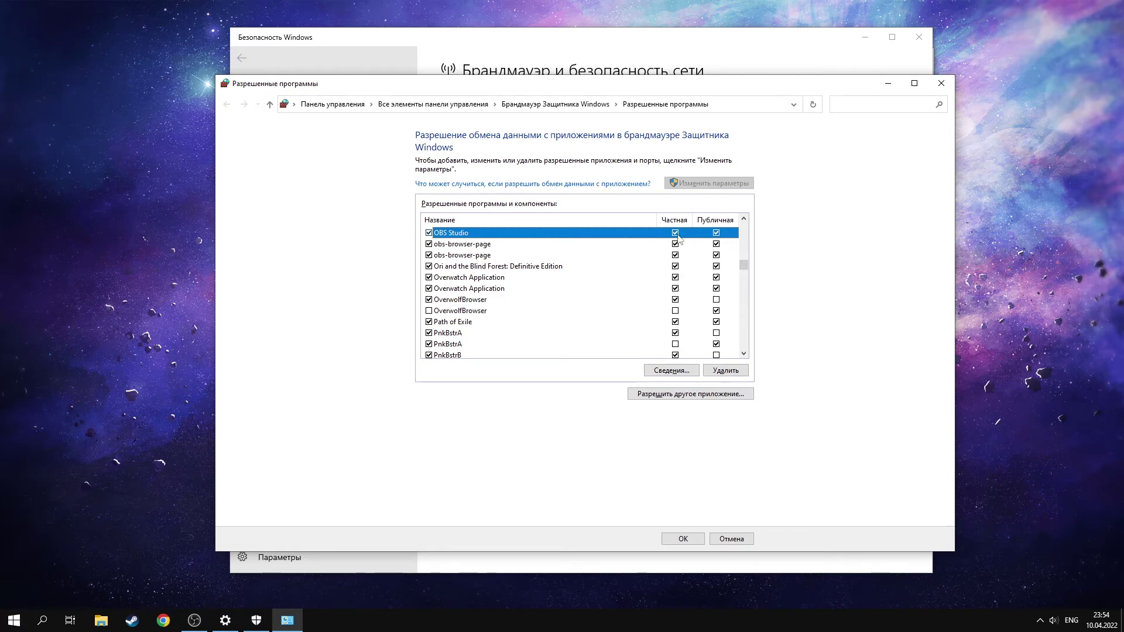
click(672, 370)
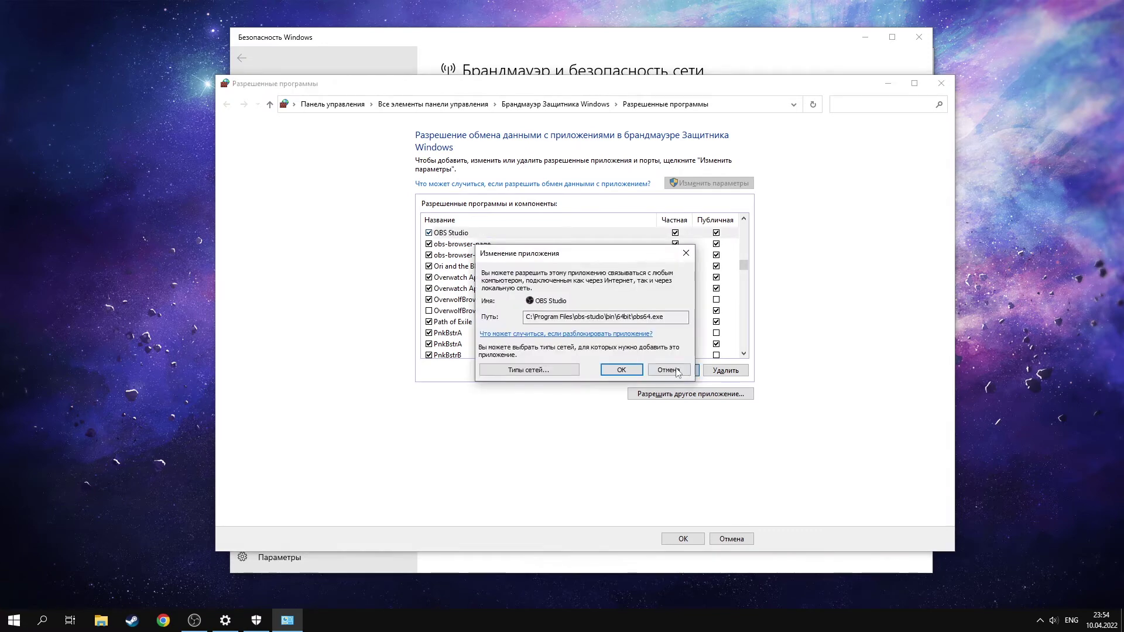
click(548, 370)
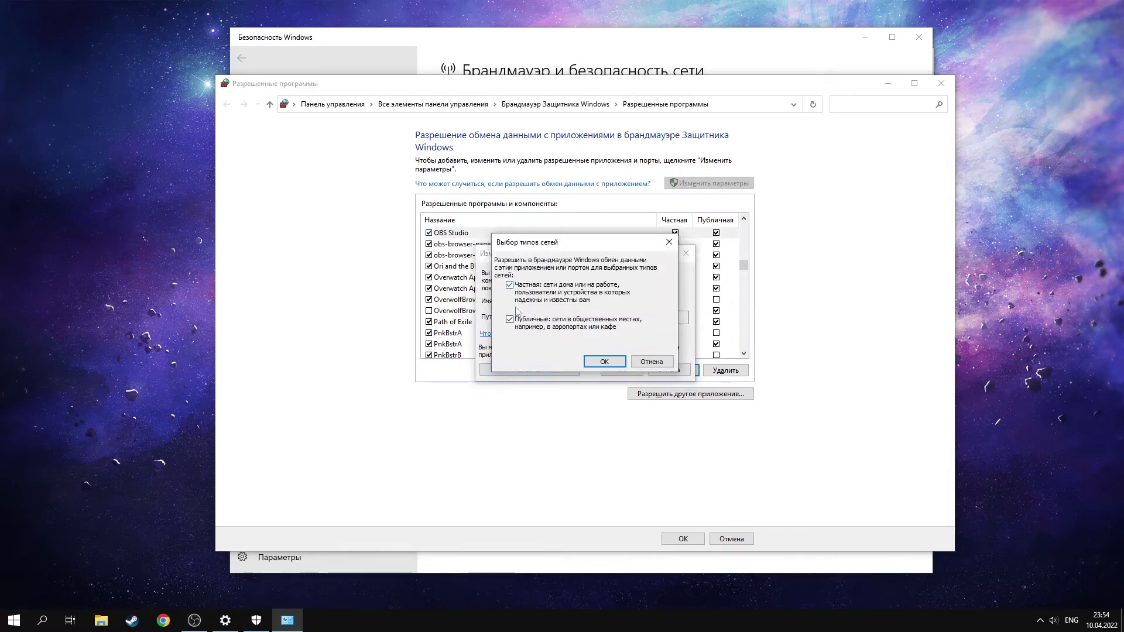
click(604, 361)
click(622, 370)
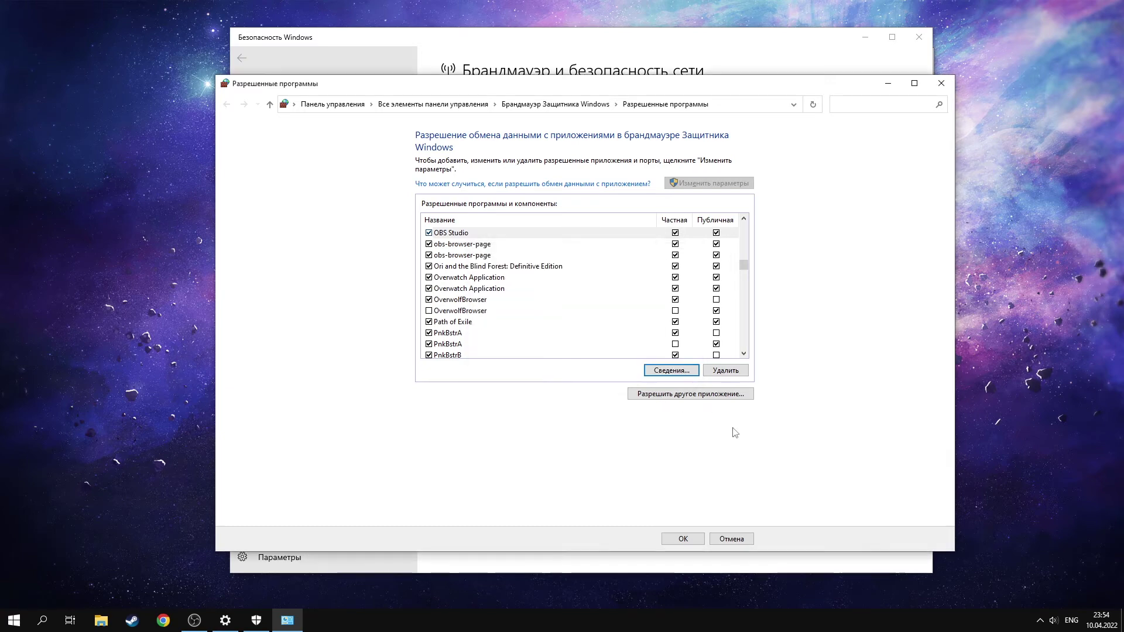
Accept the list of apps allowed through the firewall and close the Windows Security and Settings windows.
click(688, 536)
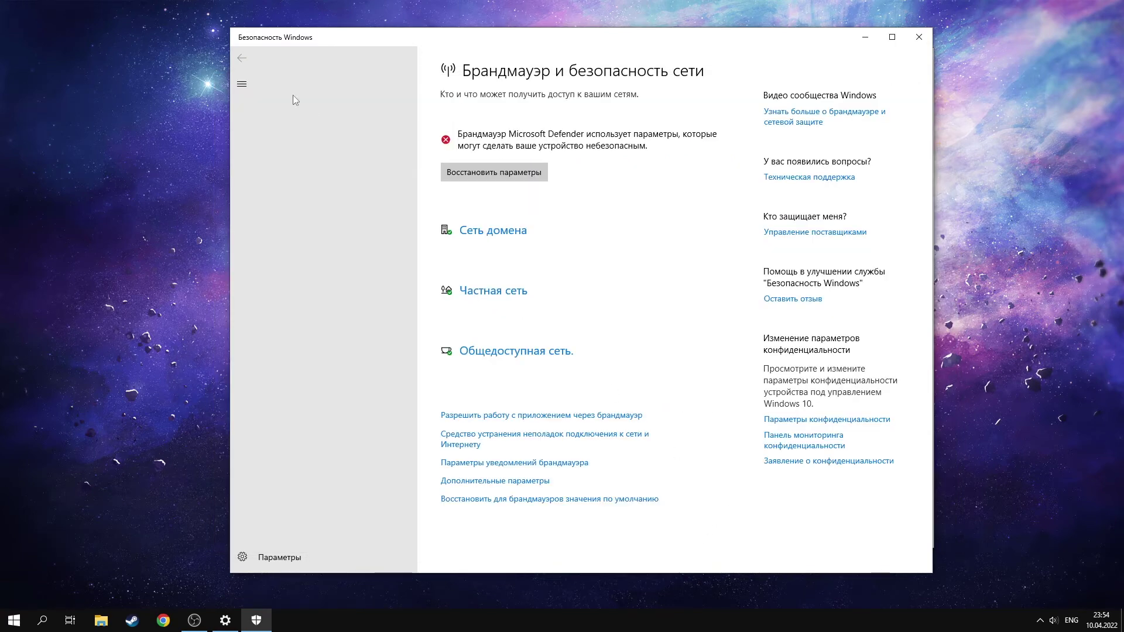
click(919, 37)
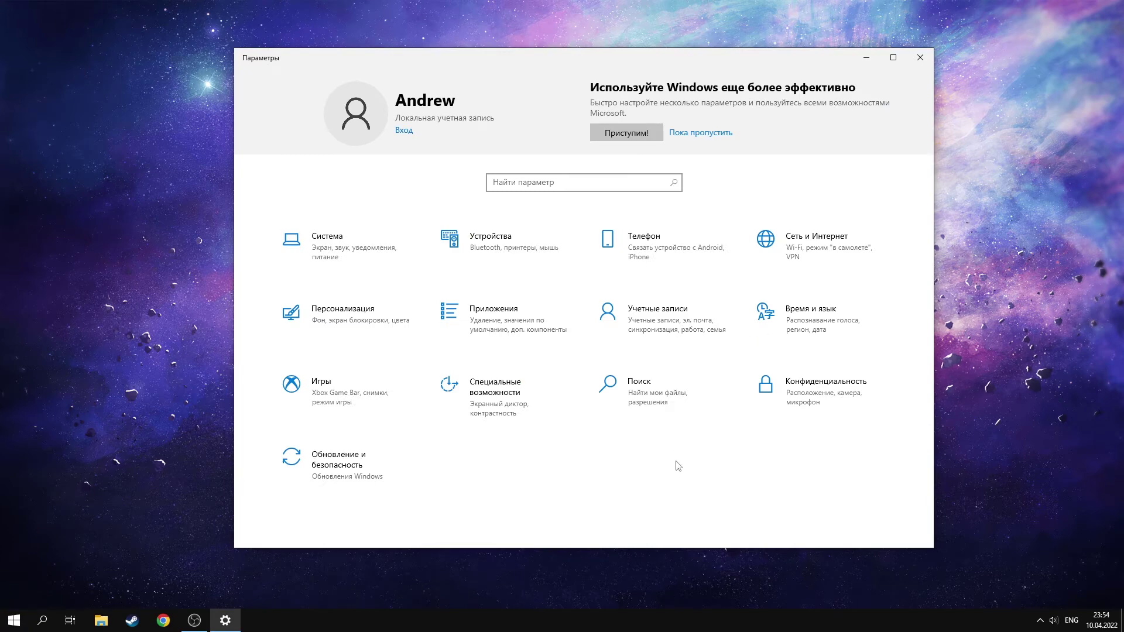
key(alt+F4)
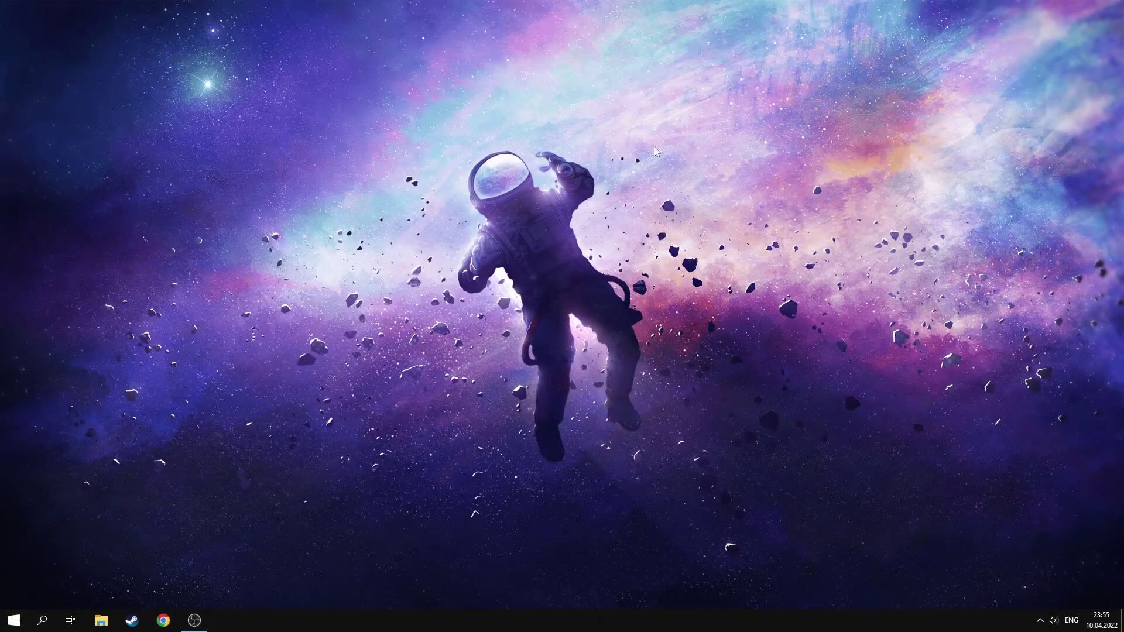
Open the NVIDIA Control Panel and set the global 3D power management mode to prefer maximum performance.
right_click(590, 124)
click(670, 230)
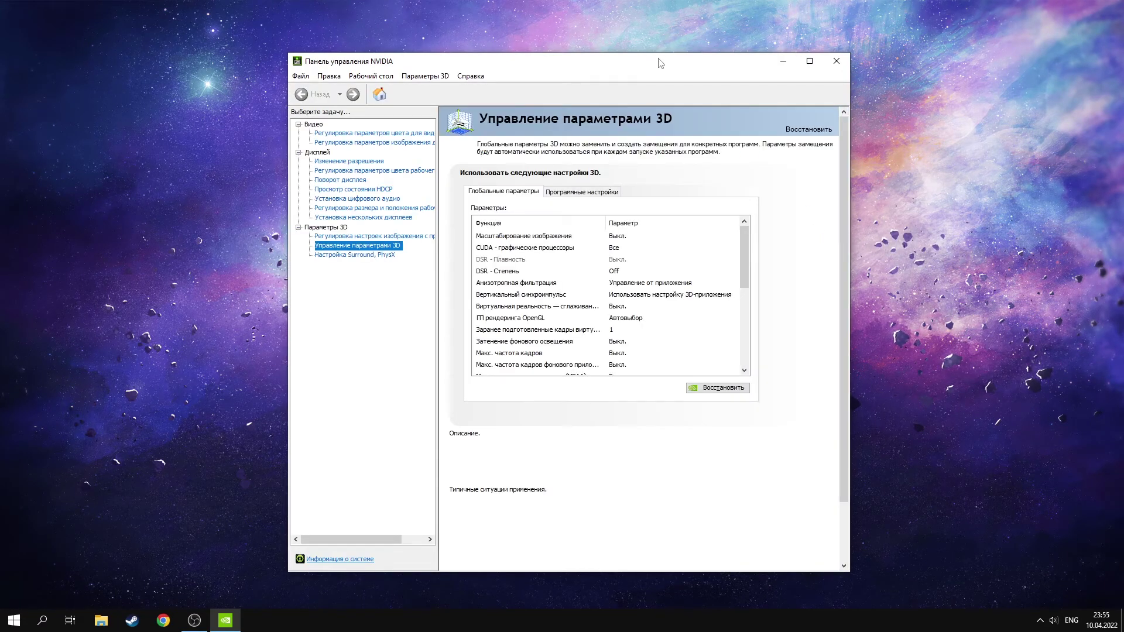
drag(670, 62, 665, 57)
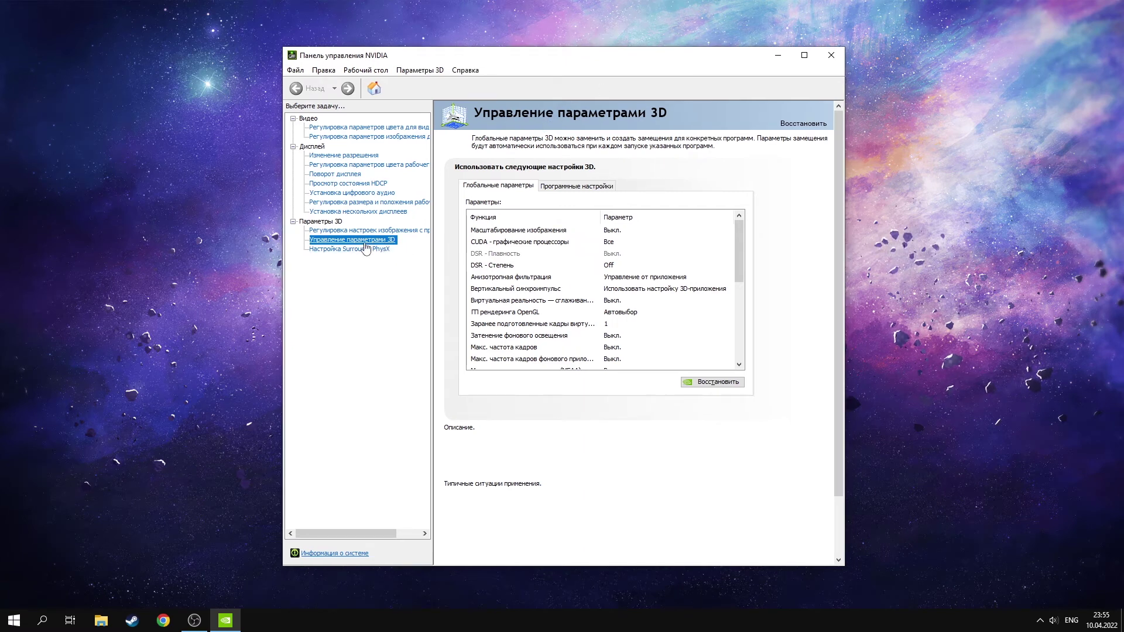
drag(735, 240, 736, 323)
click(689, 244)
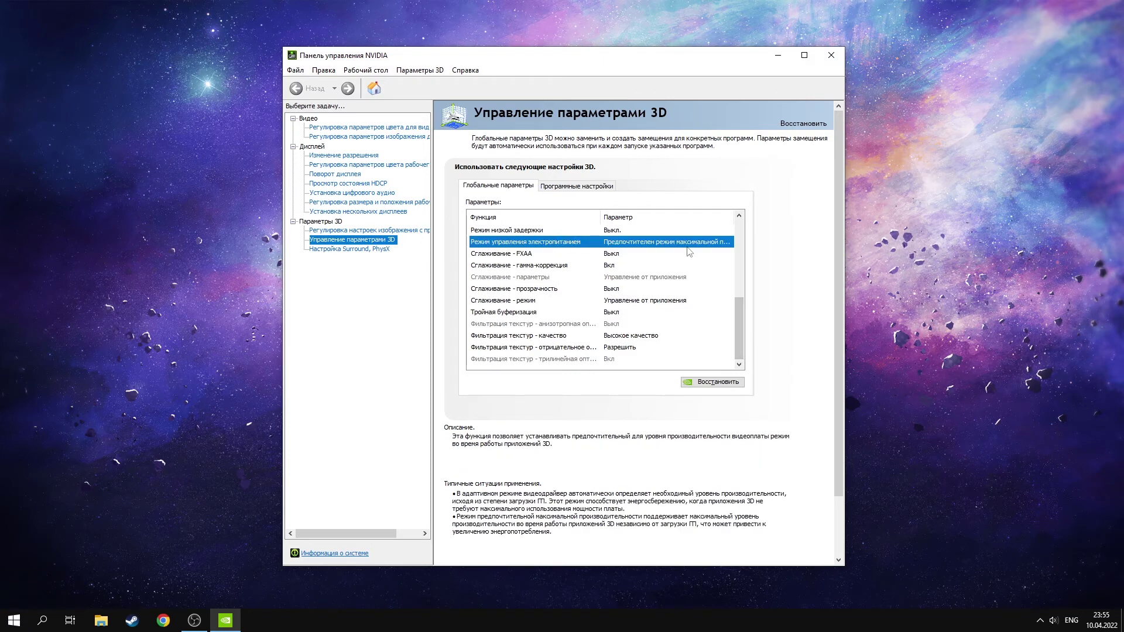
click(707, 242)
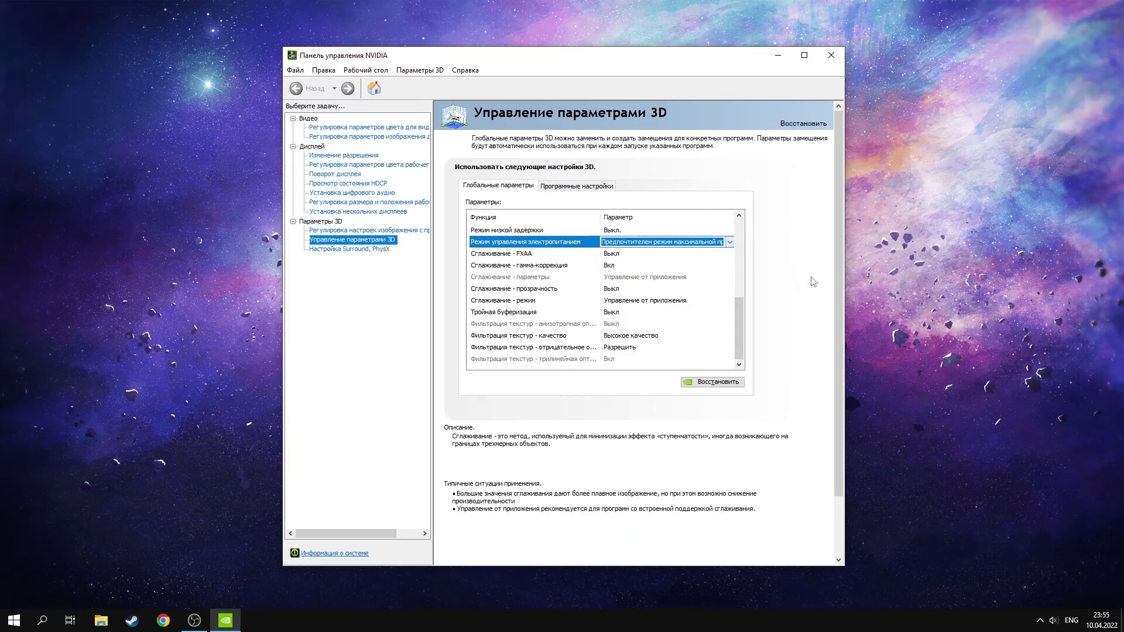
click(700, 272)
drag(839, 261, 841, 292)
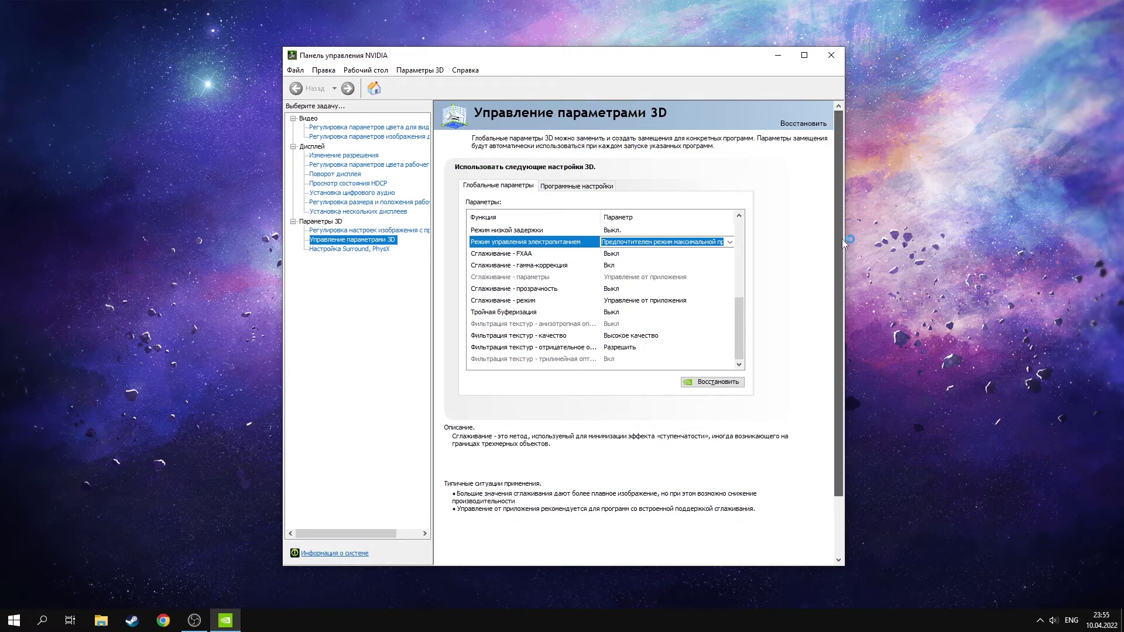
Add obs64.exe from C:\Program Files\obs-studio\bin\64bit to the program-specific NVIDIA 3D settings.
click(577, 186)
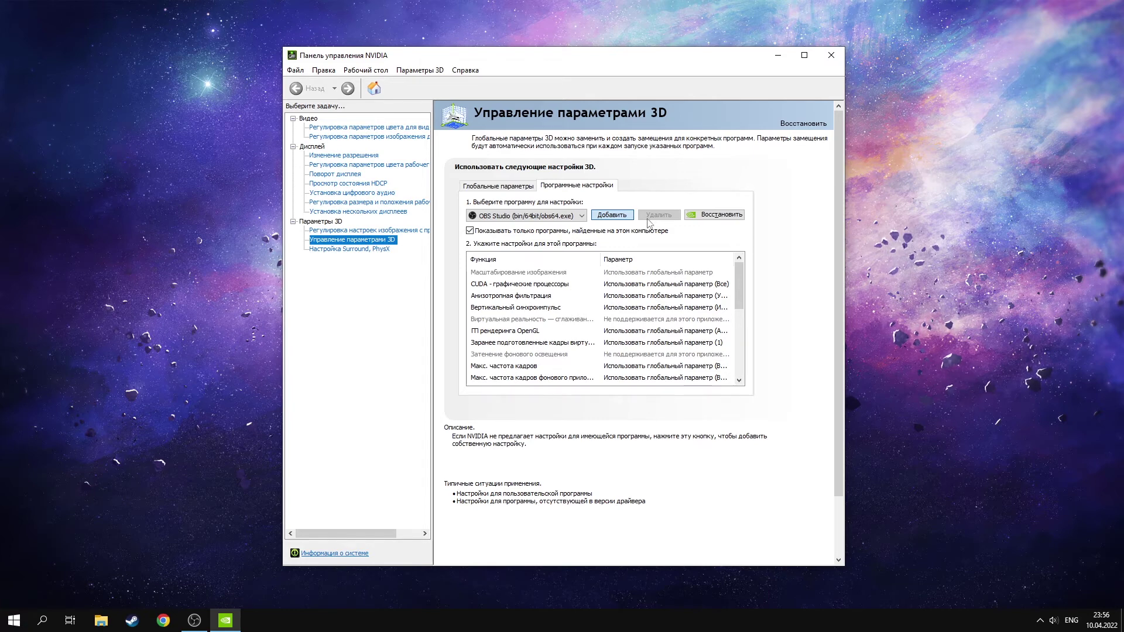
key(Return)
click(503, 366)
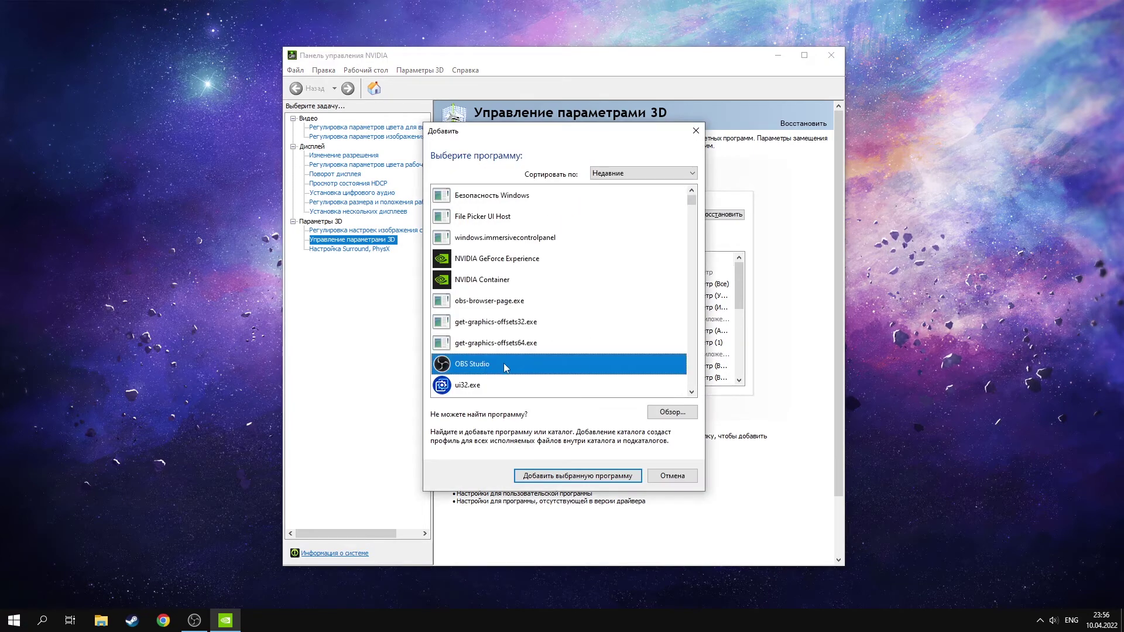
click(672, 412)
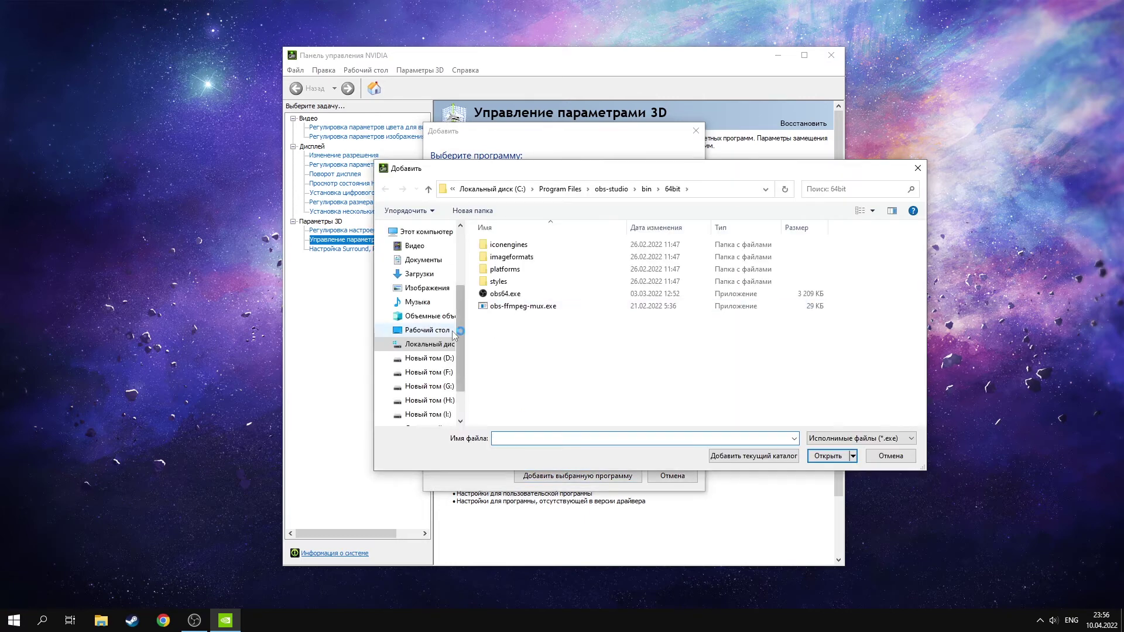
click(437, 345)
double_click(641, 306)
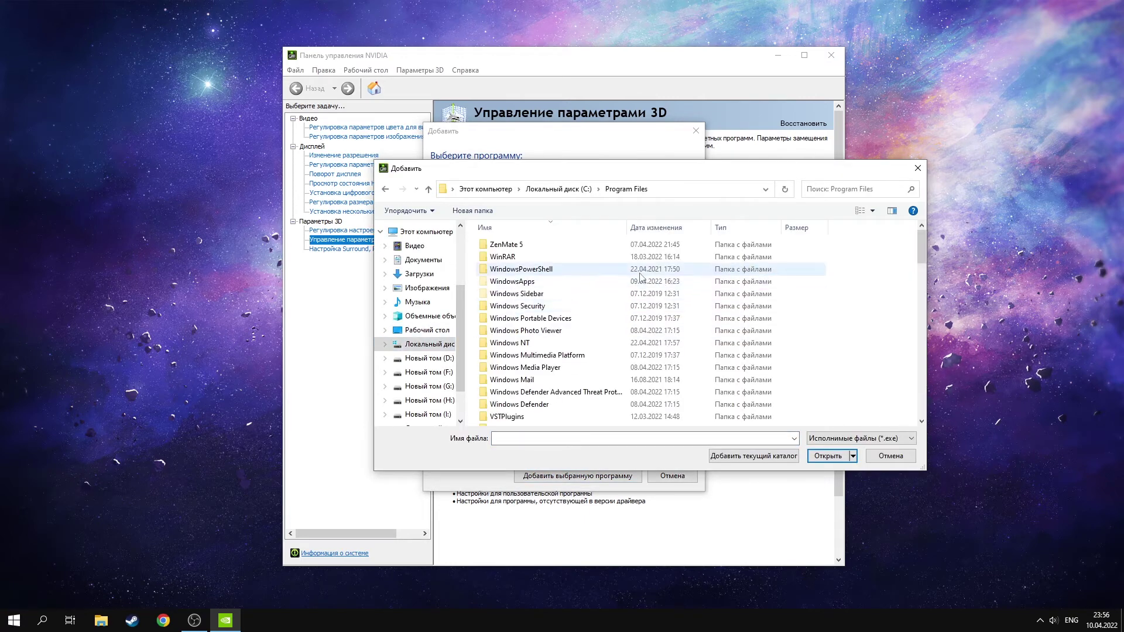
scroll(641, 276, up, 6)
double_click(516, 258)
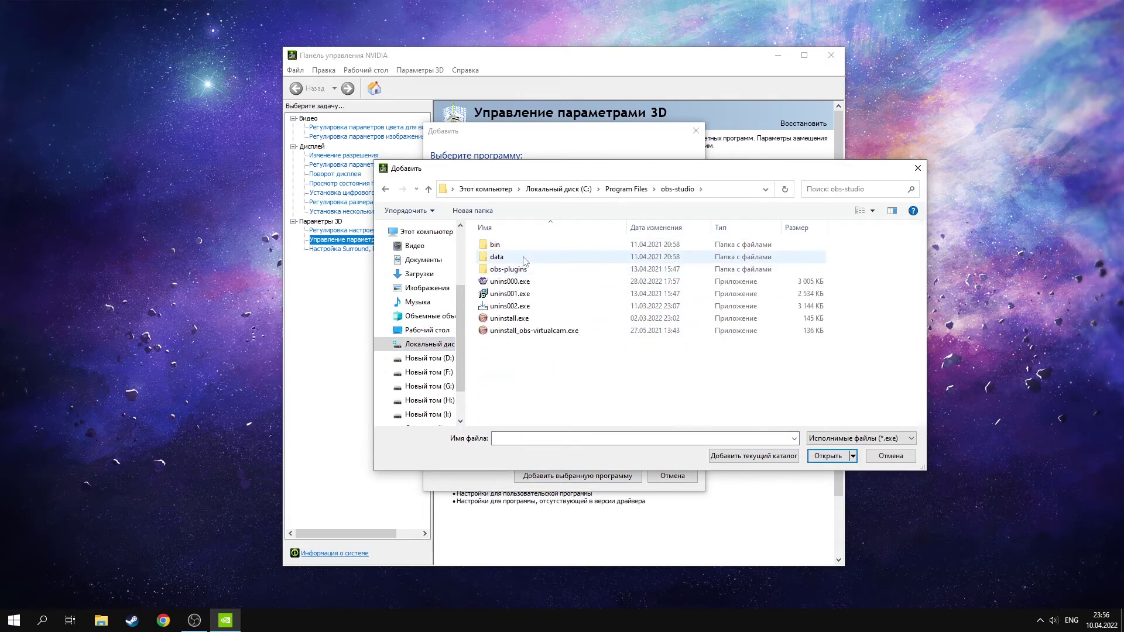
double_click(523, 245)
double_click(526, 245)
click(527, 294)
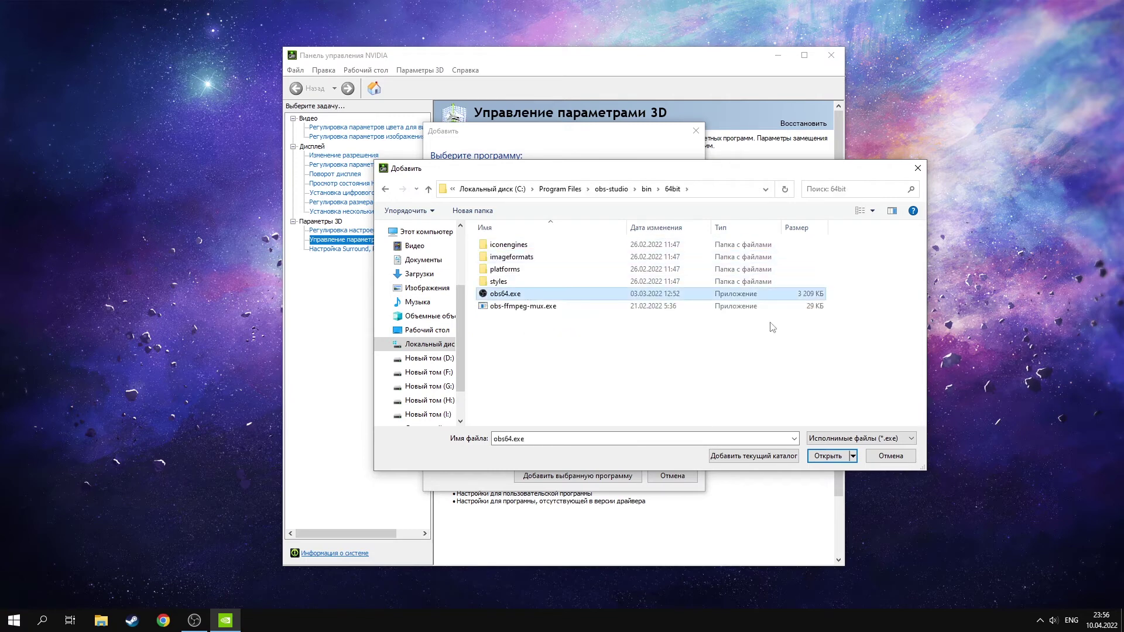
click(828, 456)
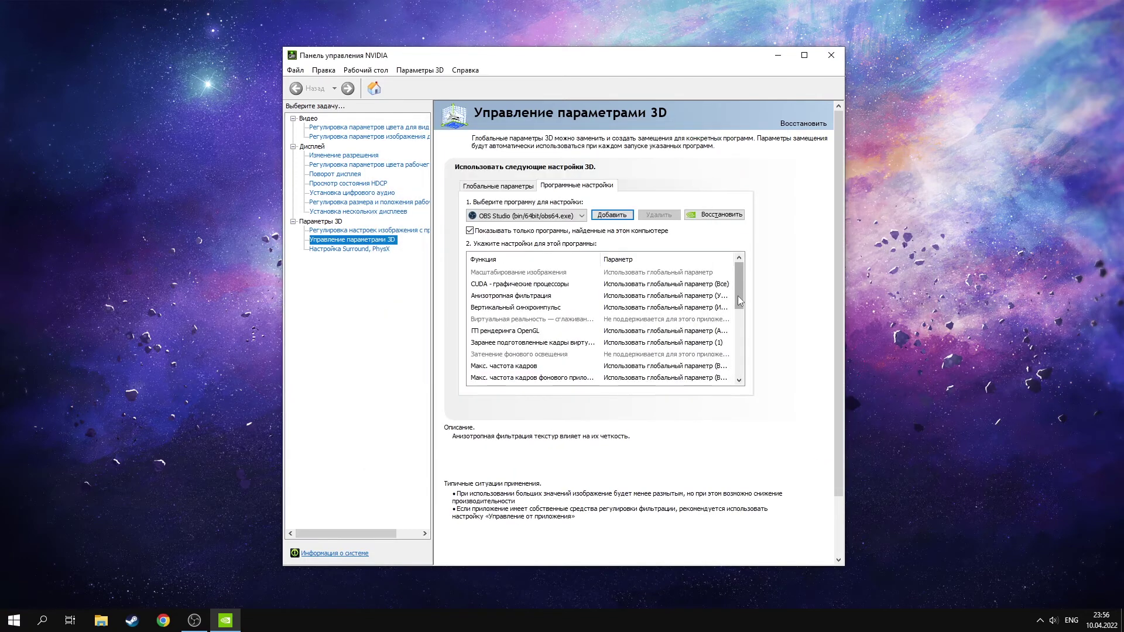
Set the power management mode for OBS Studio to prefer maximum performance and close the NVIDIA Control Panel.
drag(738, 296, 738, 357)
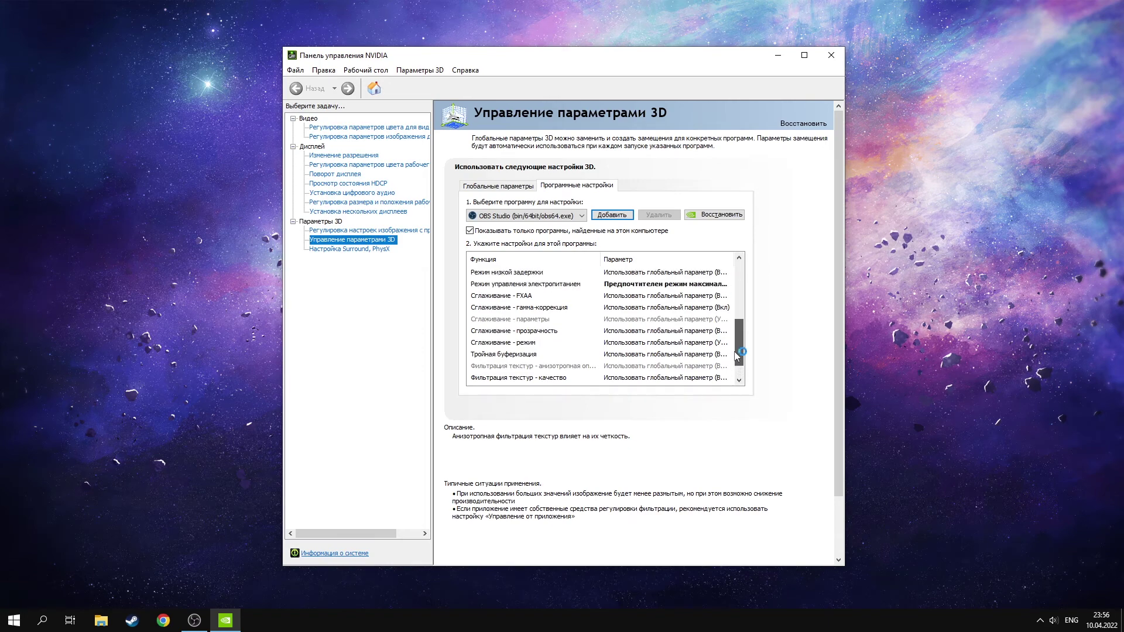
click(662, 284)
click(729, 284)
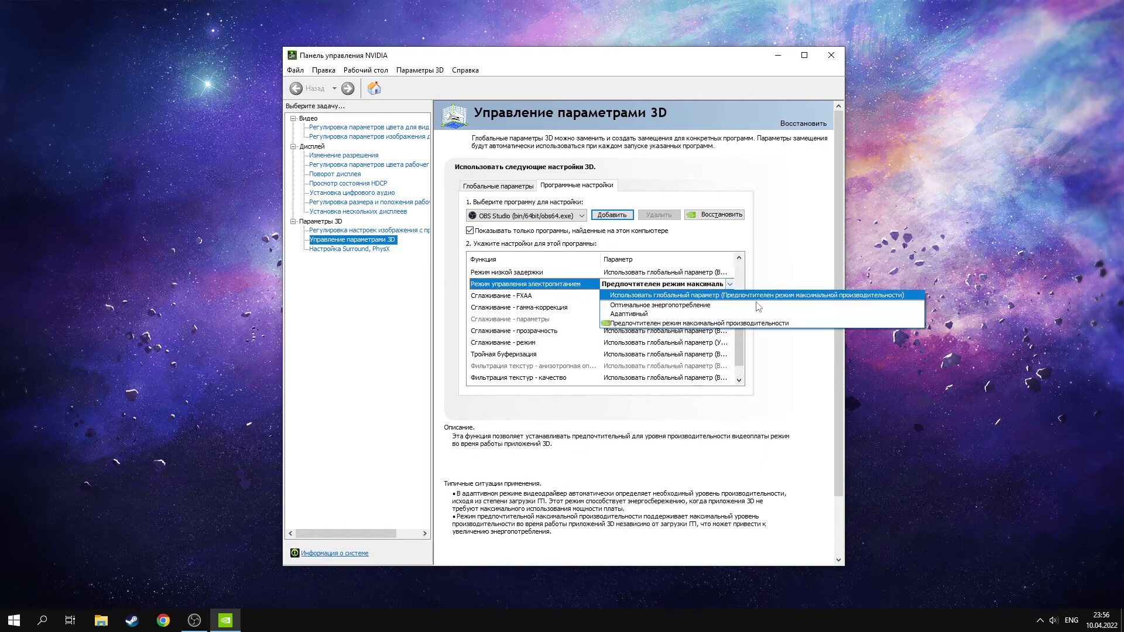
click(726, 326)
click(831, 56)
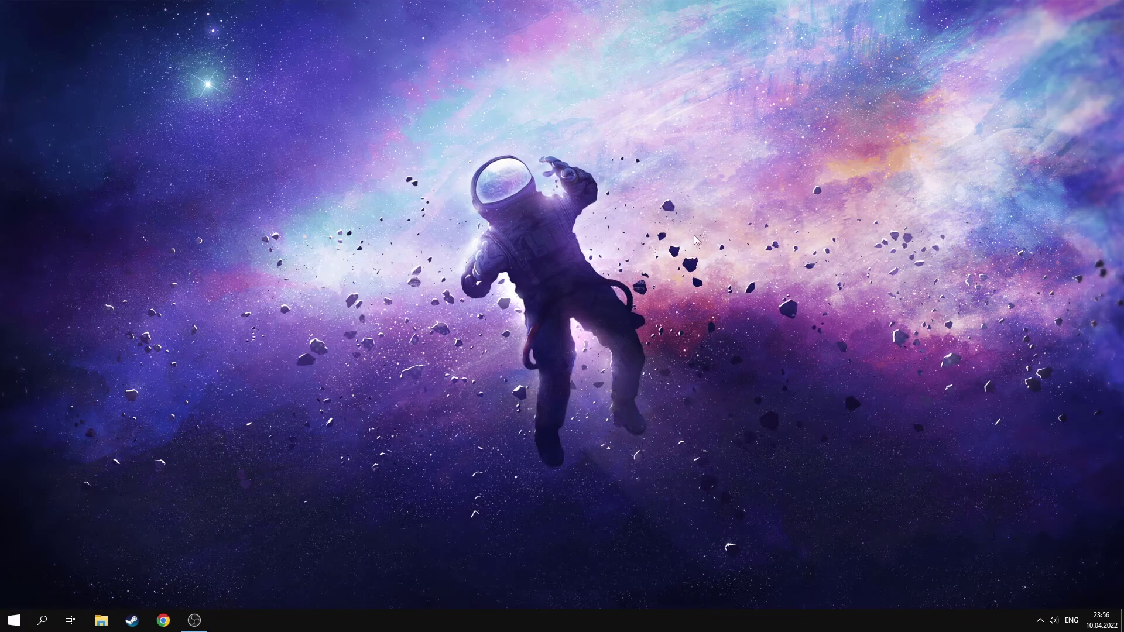
Browse in File Explorer to C:\Program Files\obs-studio\bin\64bit, select obs64.exe and show the full folder path.
click(101, 620)
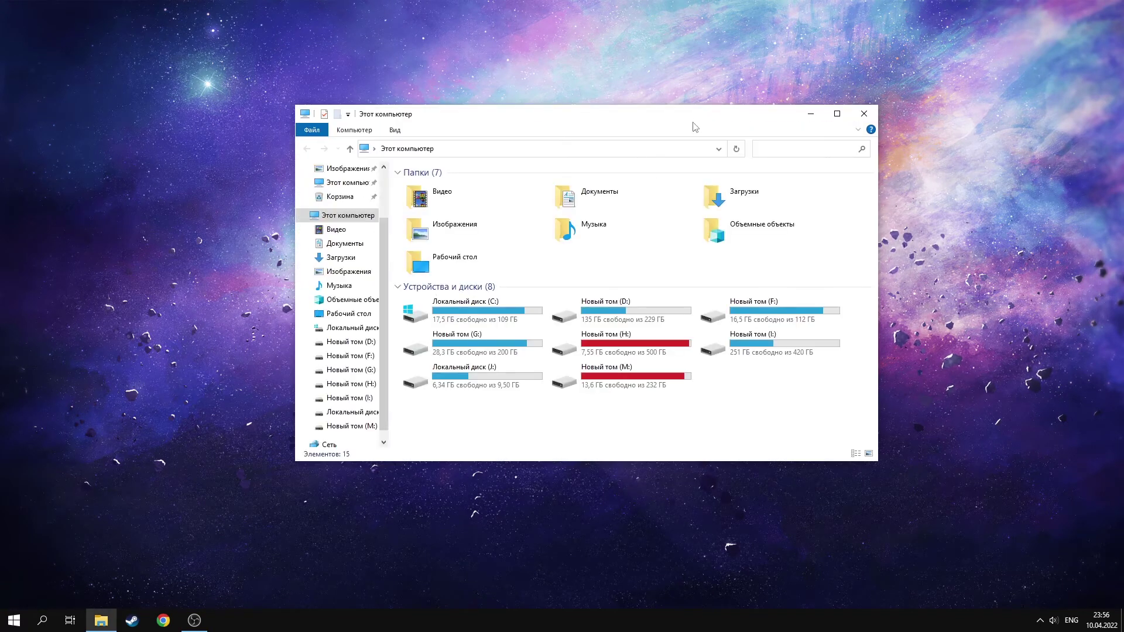
double_click(485, 313)
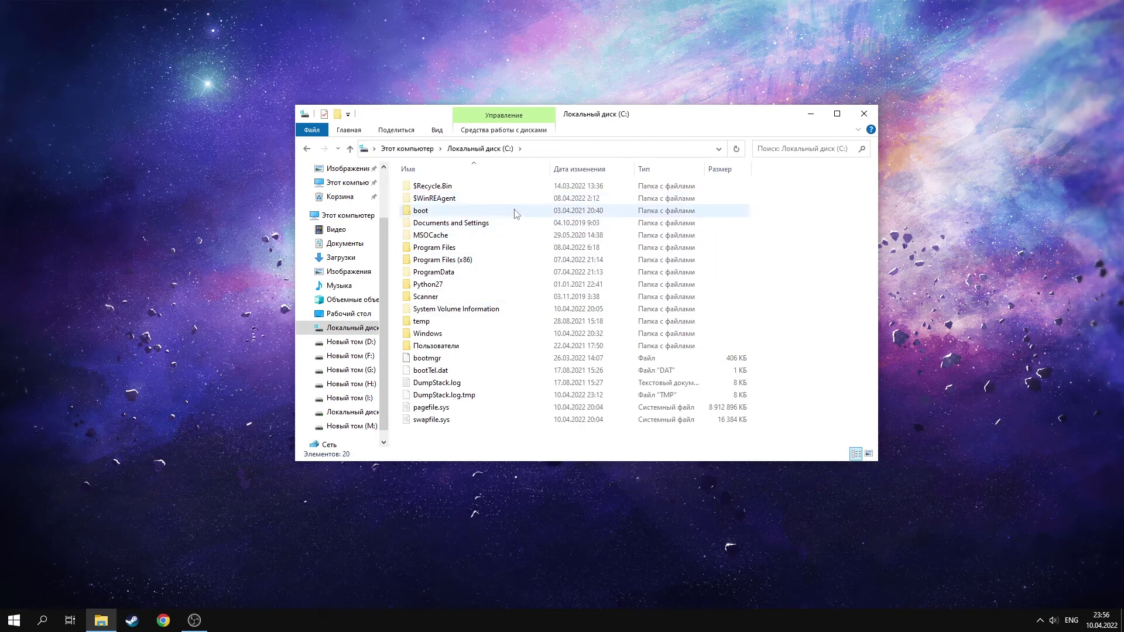
double_click(501, 248)
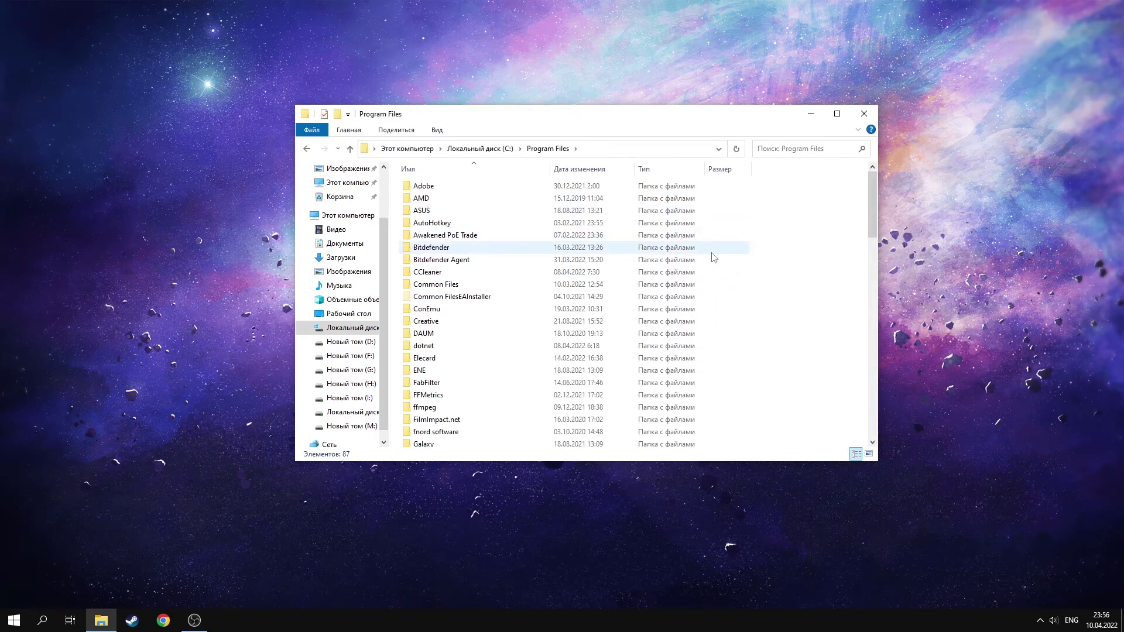
scroll(798, 272, down, 15)
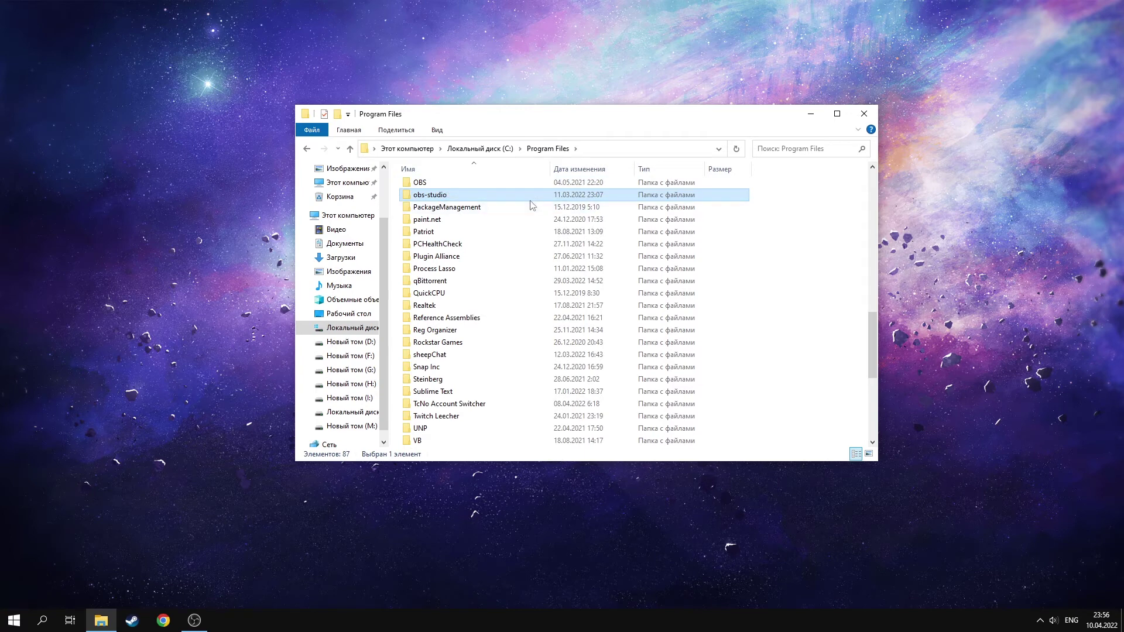
double_click(548, 201)
double_click(455, 185)
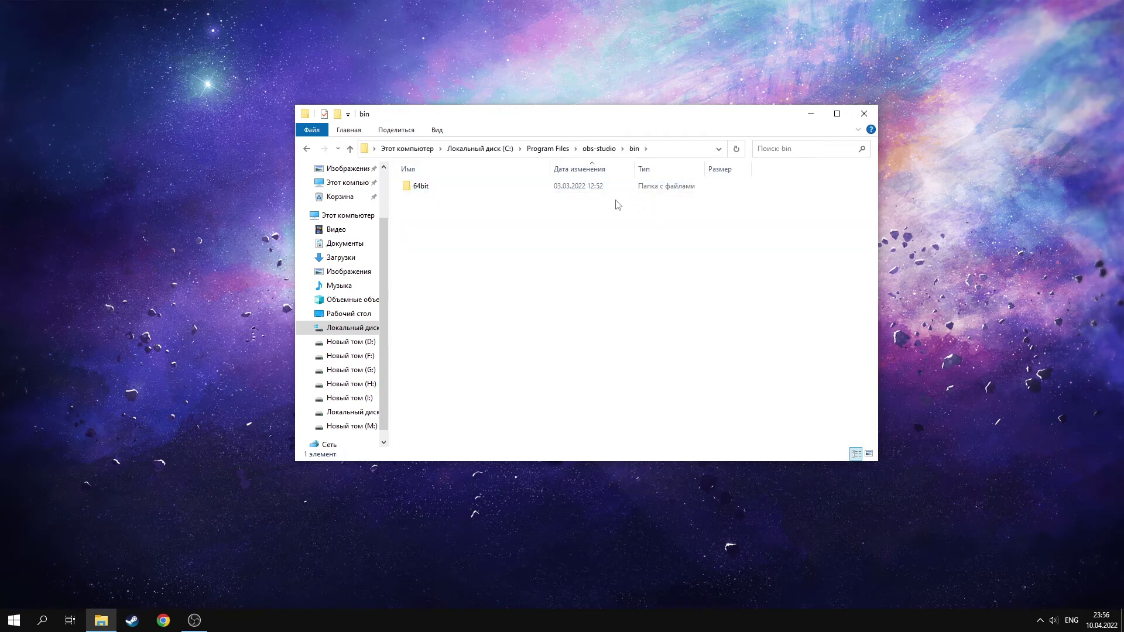
double_click(518, 190)
scroll(480, 311, down, 9)
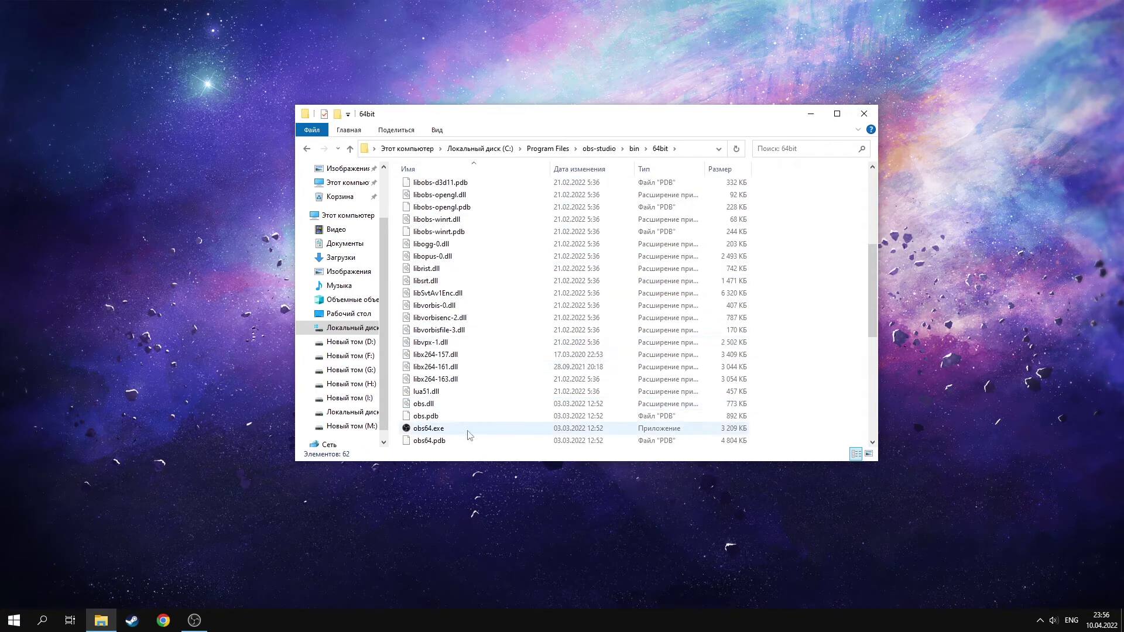
click(514, 434)
click(697, 149)
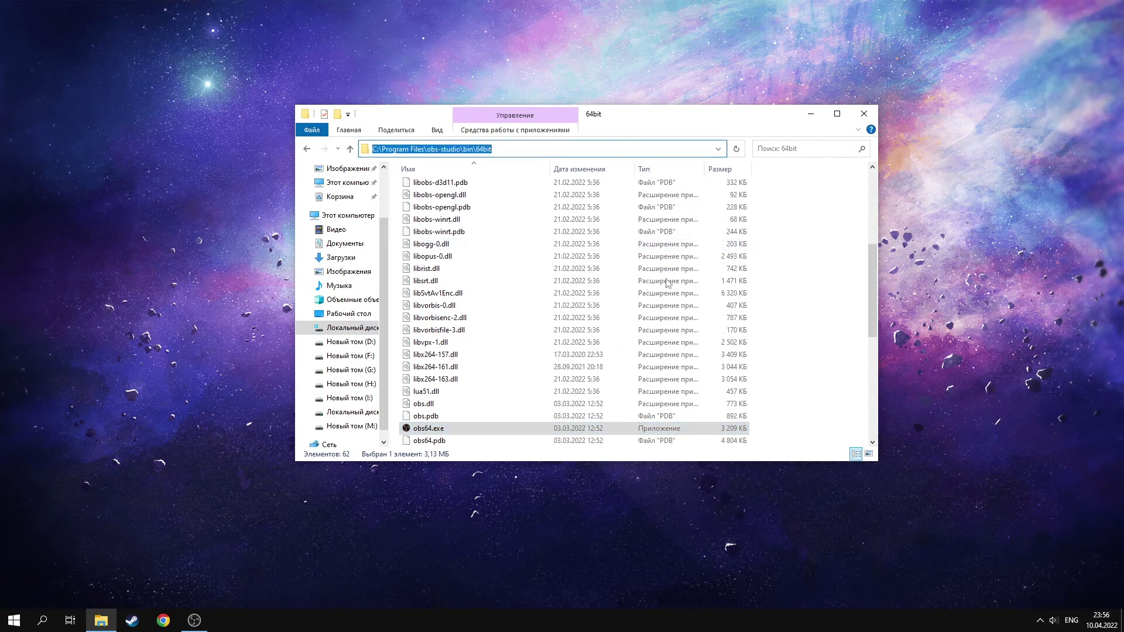
Make sure obs64.exe is set to run as administrator in its compatibility properties, confirm, and close File Explorer.
right_click(579, 432)
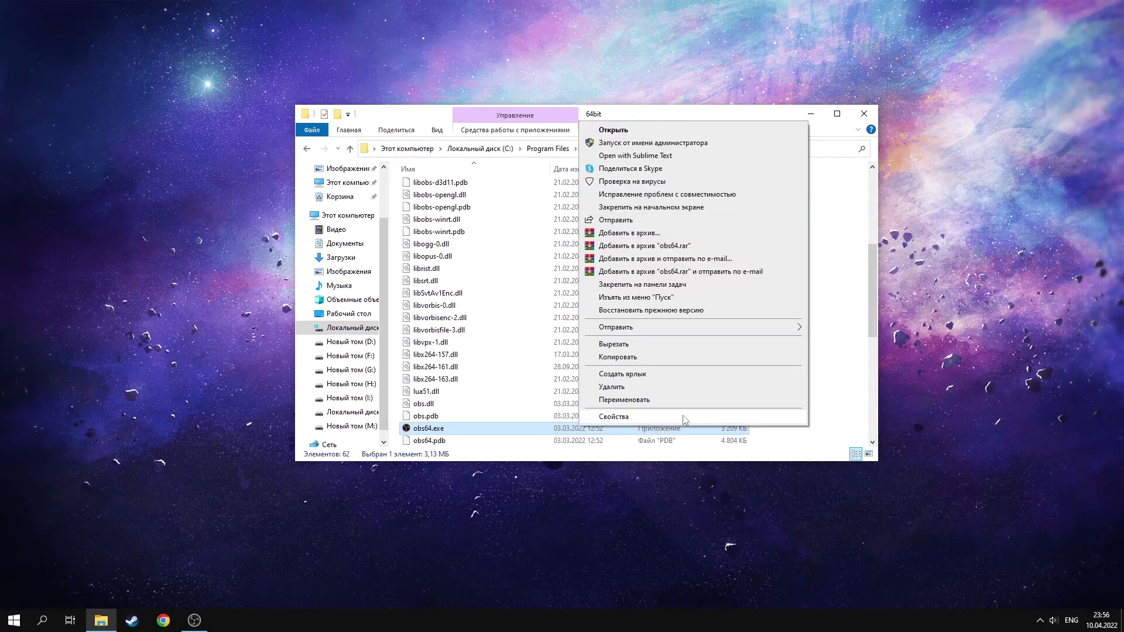
click(613, 416)
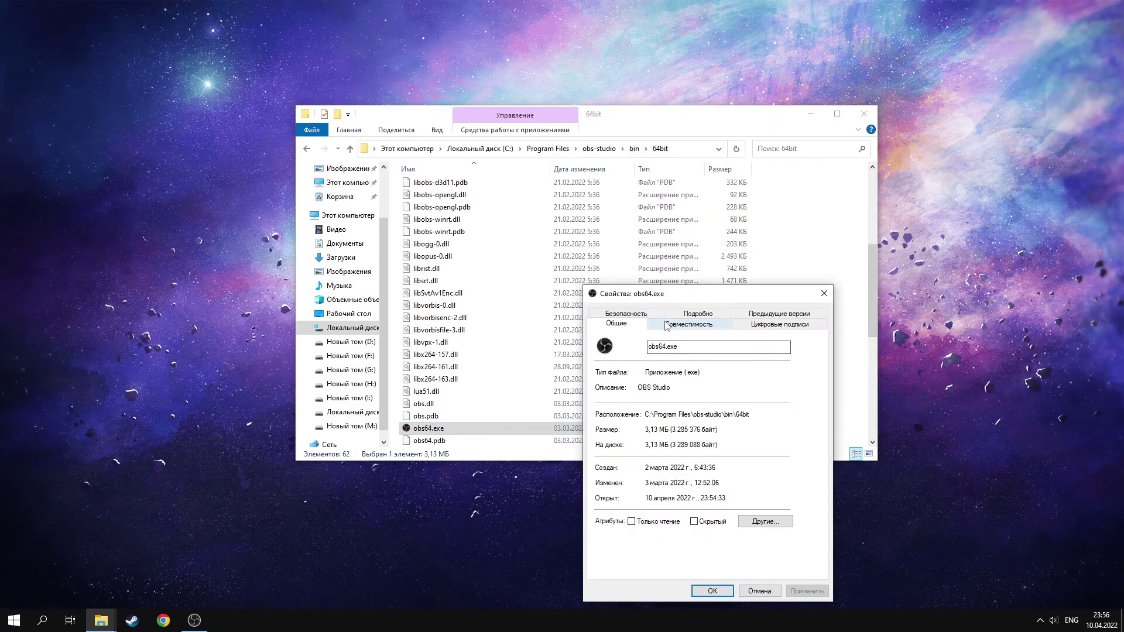
click(695, 319)
drag(709, 289, 638, 211)
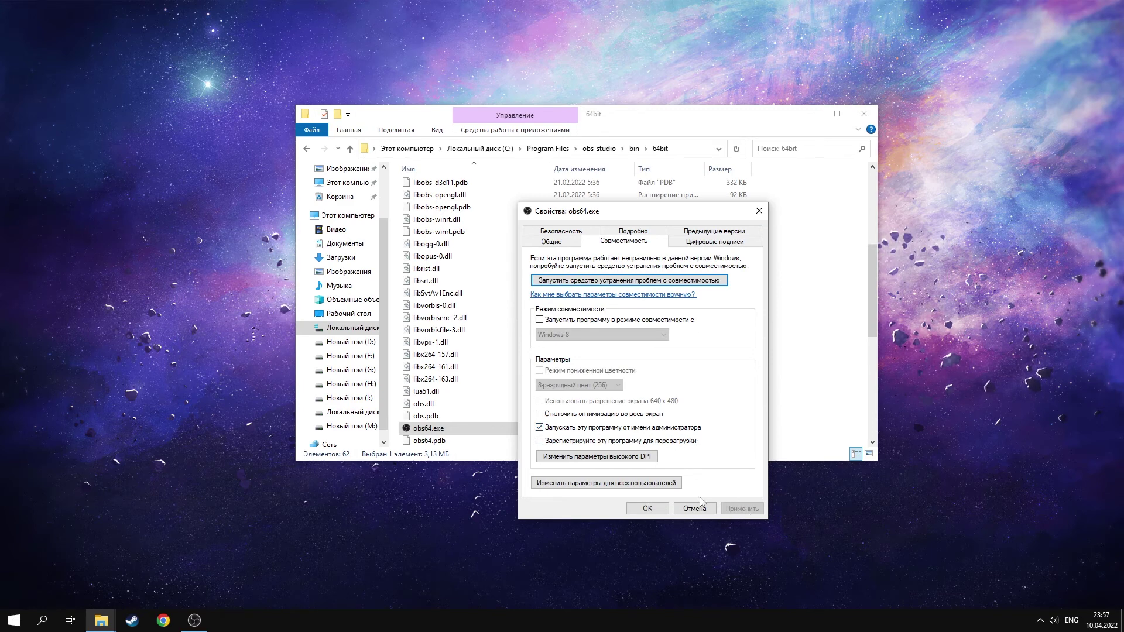
click(649, 510)
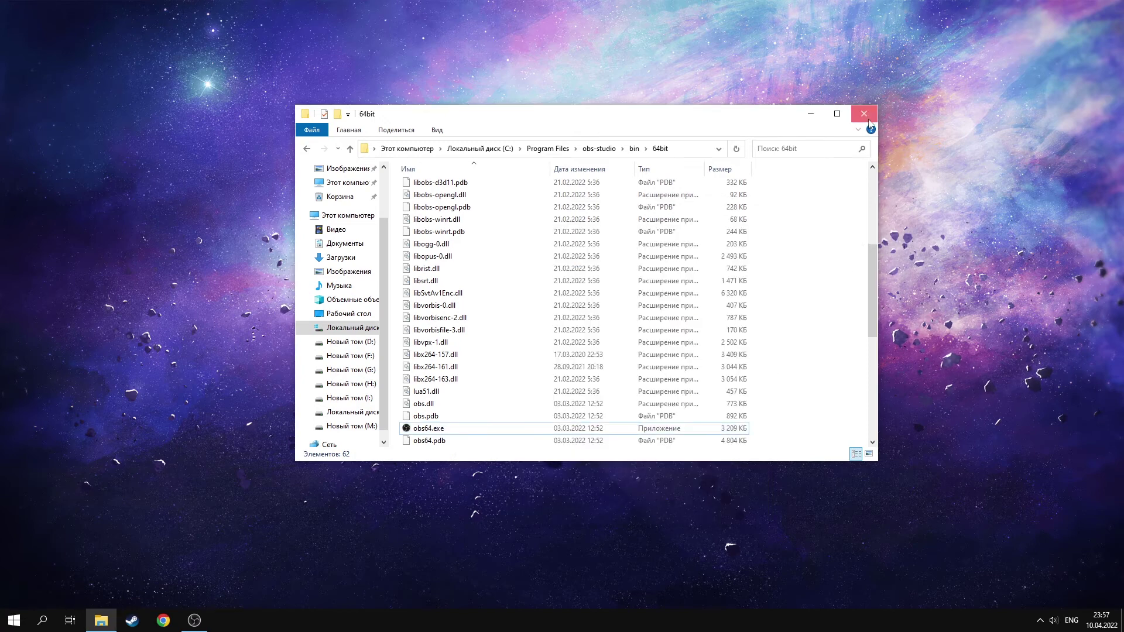
click(864, 113)
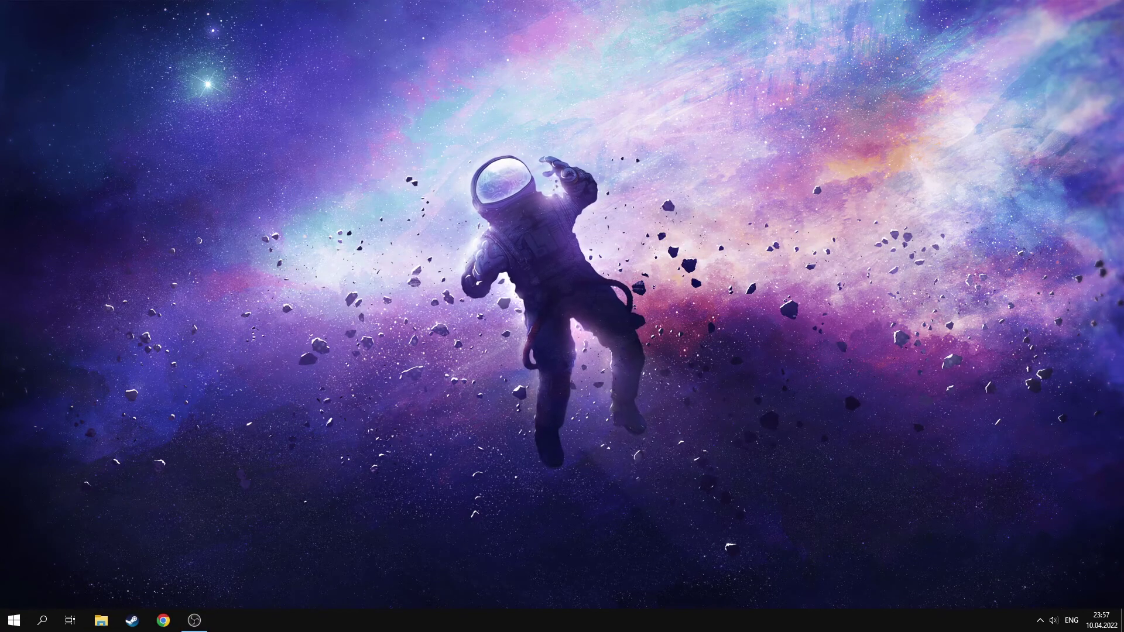
Switch to OBS Studio and set the process priority to "Высокий" in the advanced settings.
click(194, 620)
drag(717, 97, 626, 143)
click(340, 151)
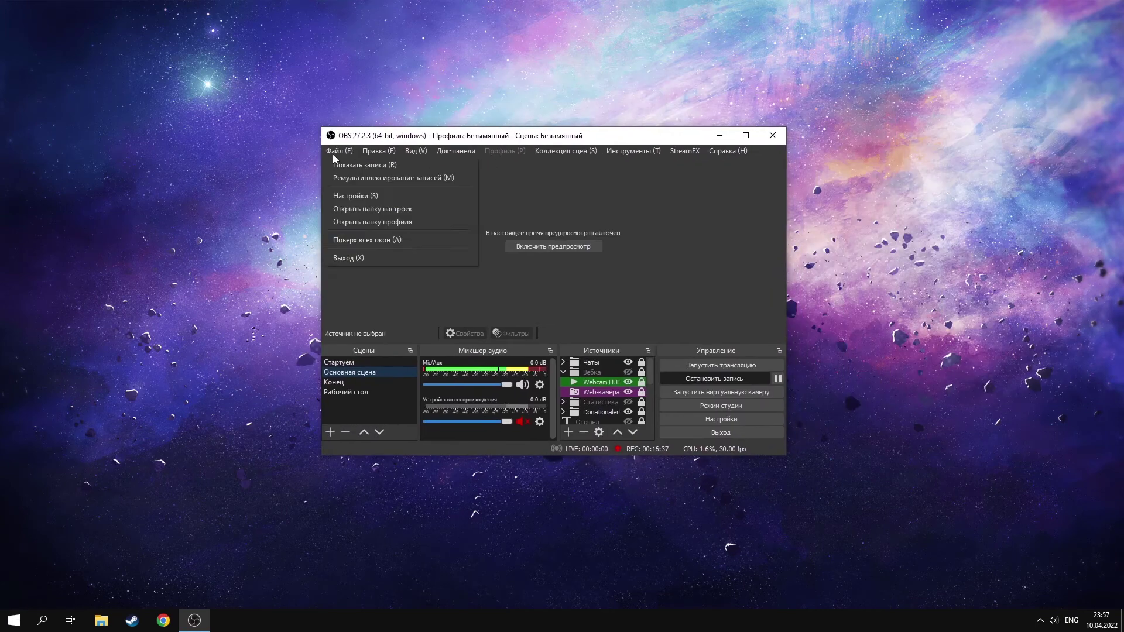
click(444, 209)
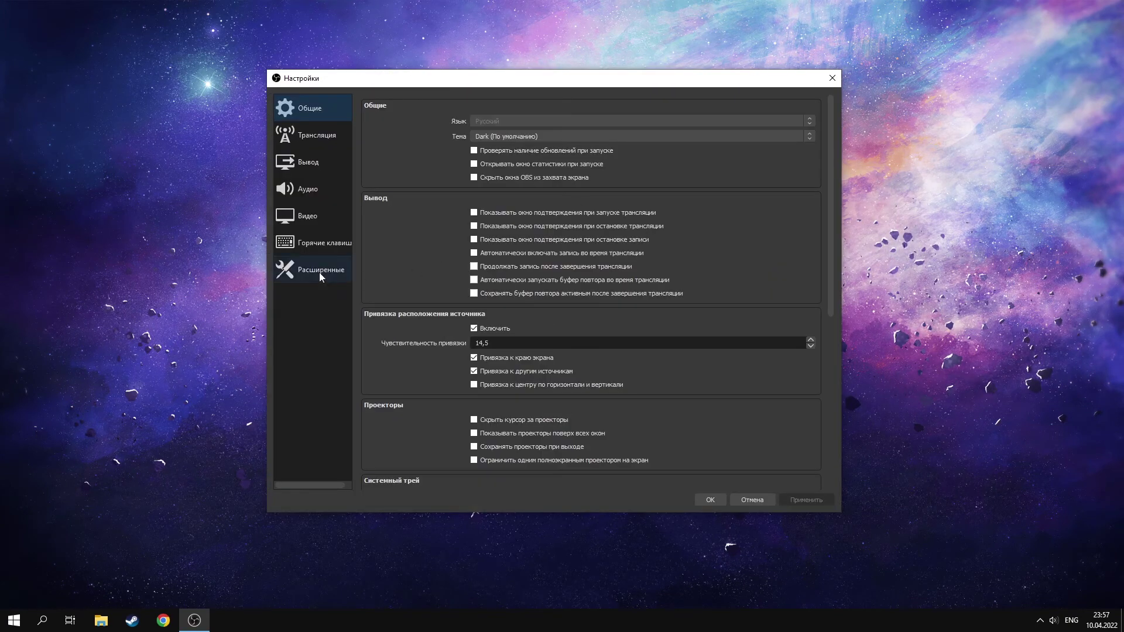
click(317, 270)
click(647, 119)
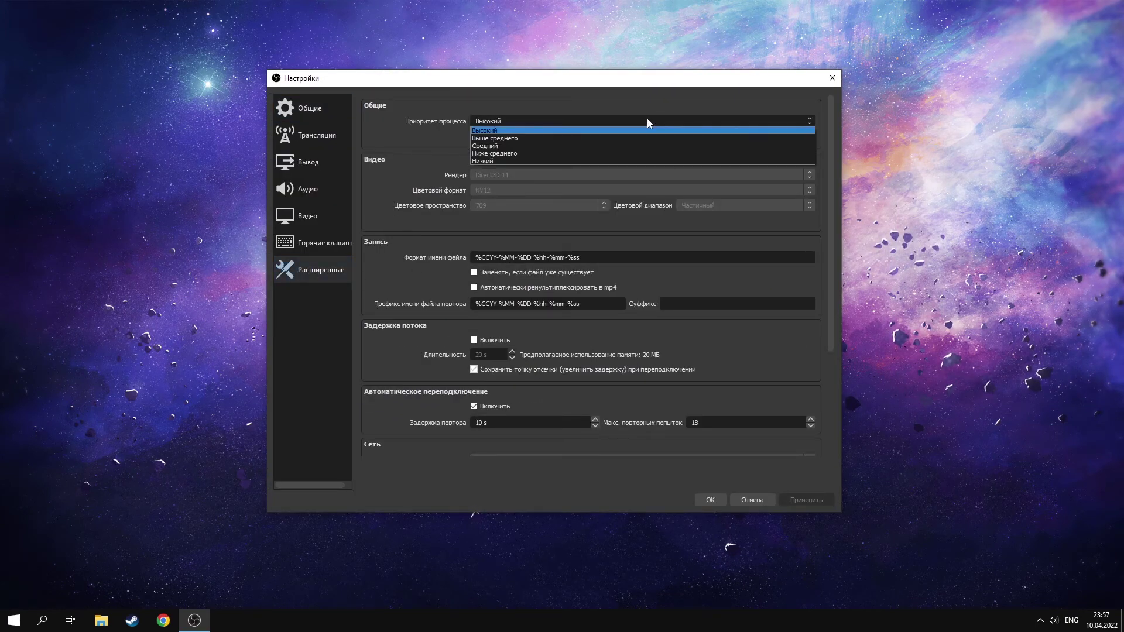
click(670, 130)
key(Return)
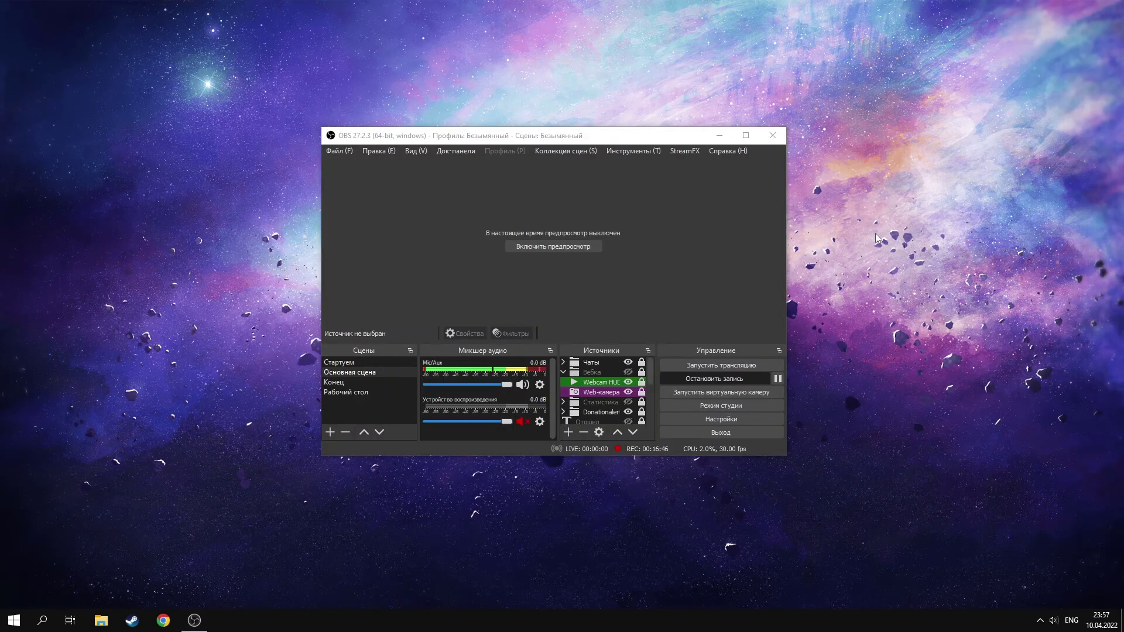
Open Task Manager's process details, sort them by base priority and check the priority of obs64.exe.
key(ctrl+shift+Escape)
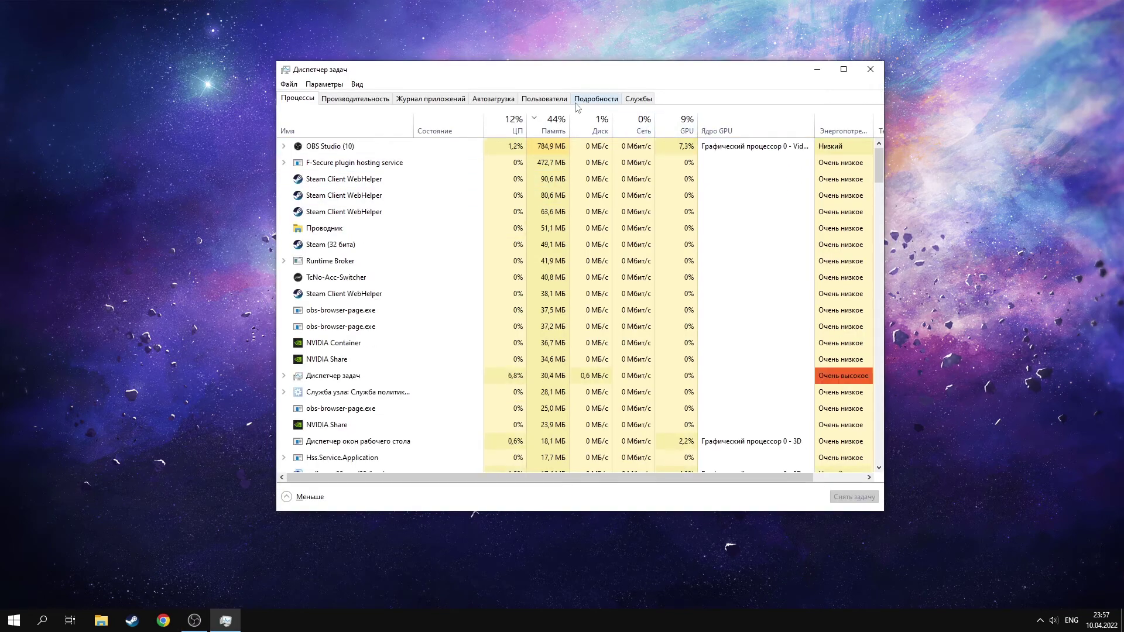
click(596, 100)
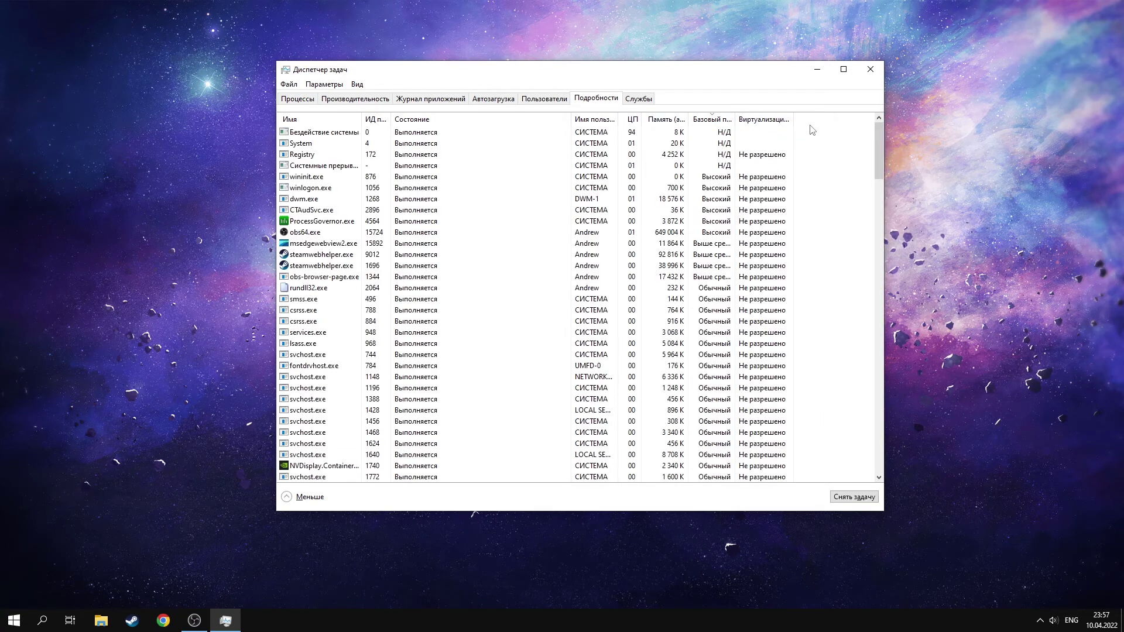
click(723, 120)
click(707, 120)
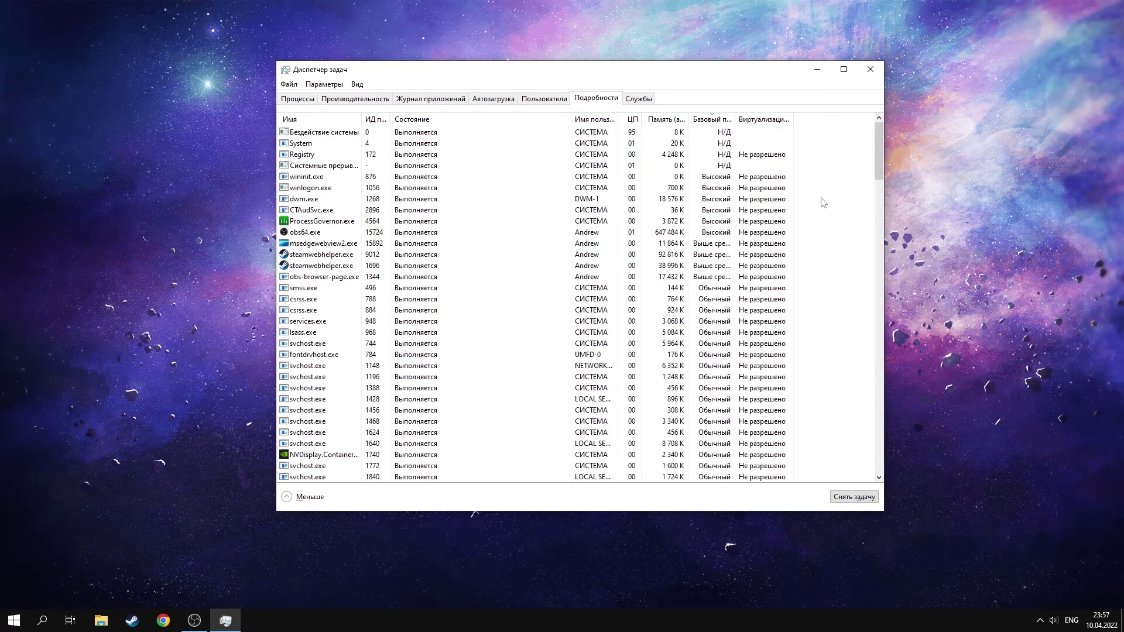
mouse_move(879, 151)
mouse_down()
mouse_move(876, 246)
mouse_move(869, 144)
mouse_up()
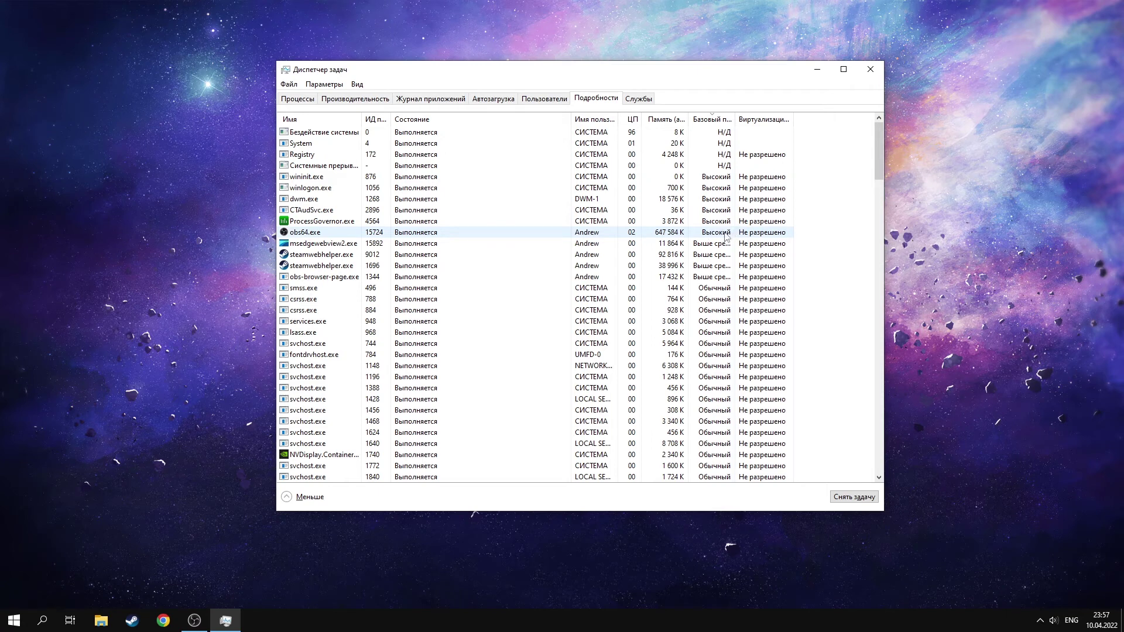
click(767, 235)
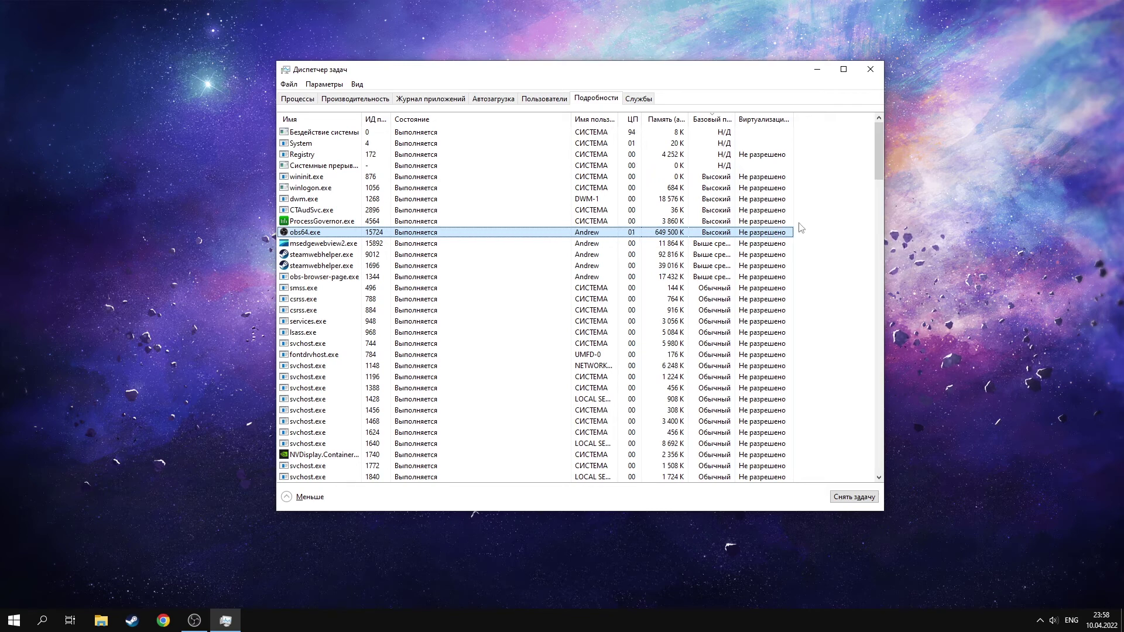
drag(880, 161, 883, 214)
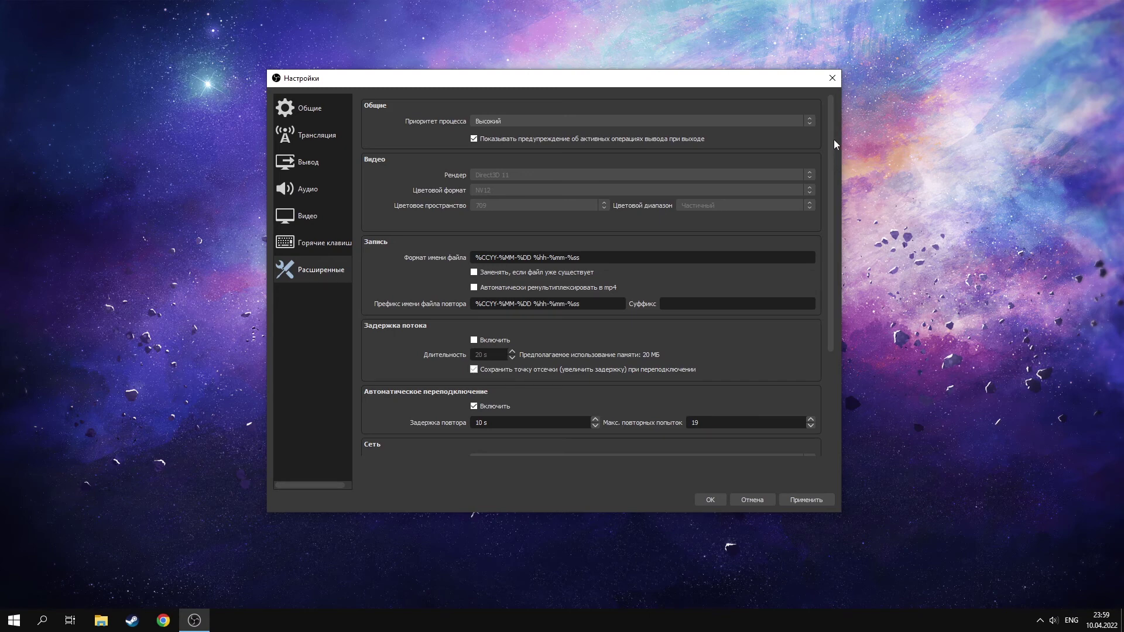
Turn off browser hardware acceleration for sources in the OBS advanced settings, apply the change and close the settings.
drag(832, 141, 834, 251)
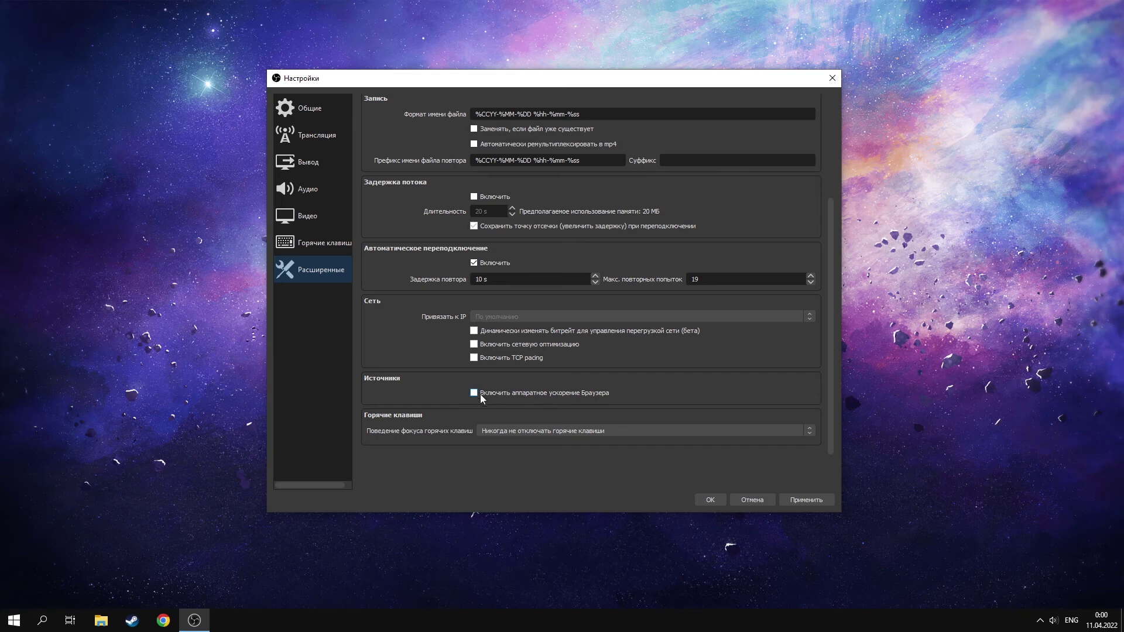
click(818, 499)
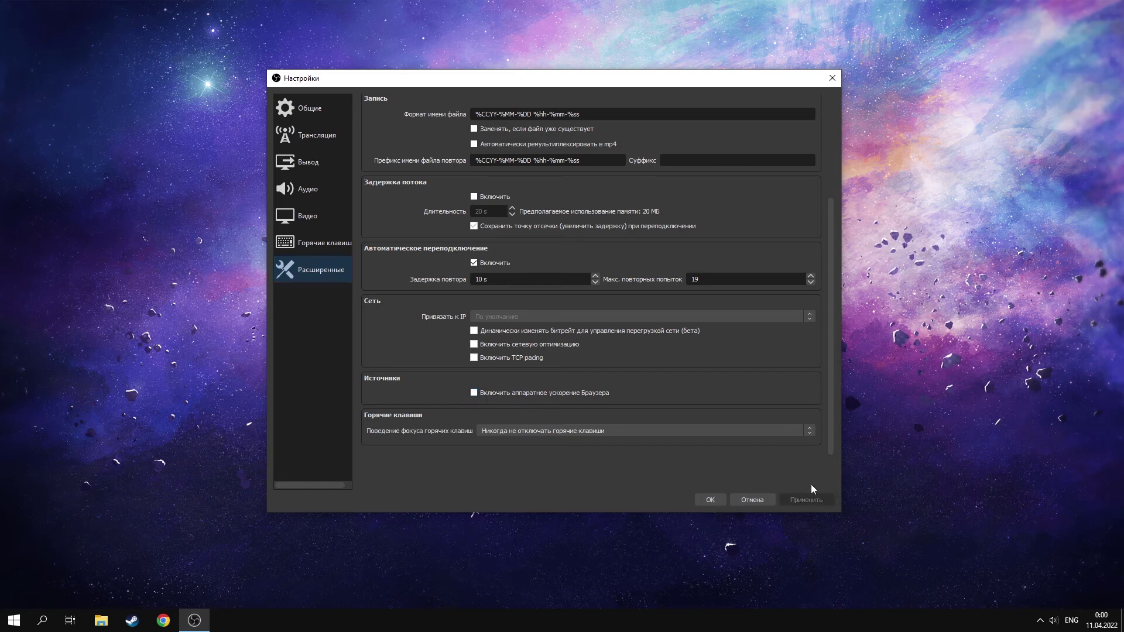
click(715, 503)
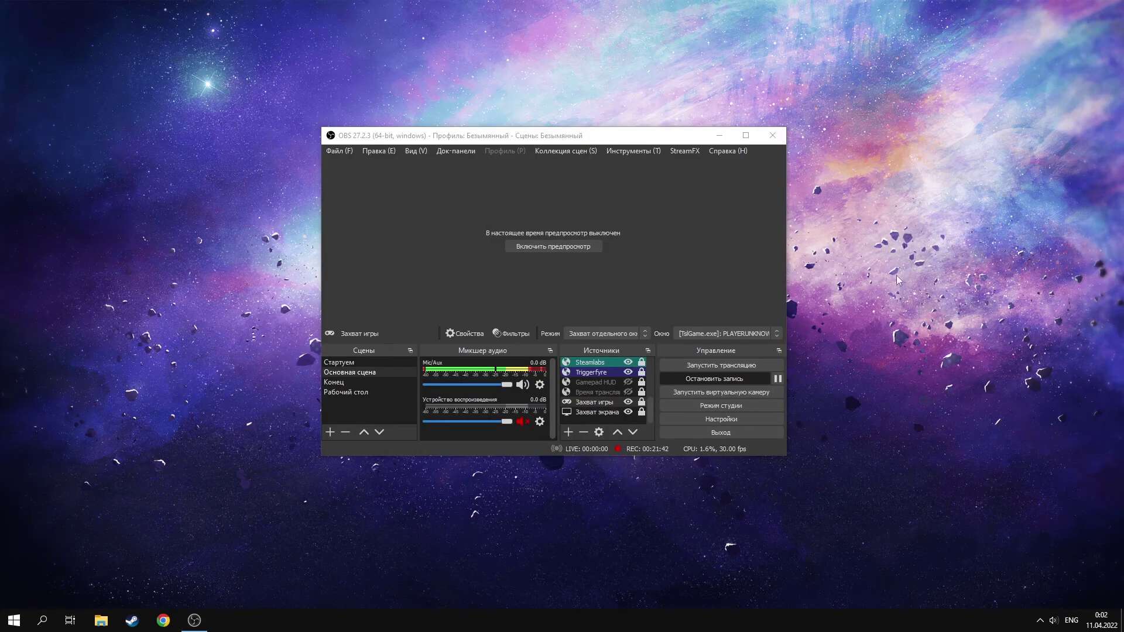
Compare the "Захват экрана" and "Захват игры" sources of the scene "Основная сцена" by selecting each in turn.
click(606, 412)
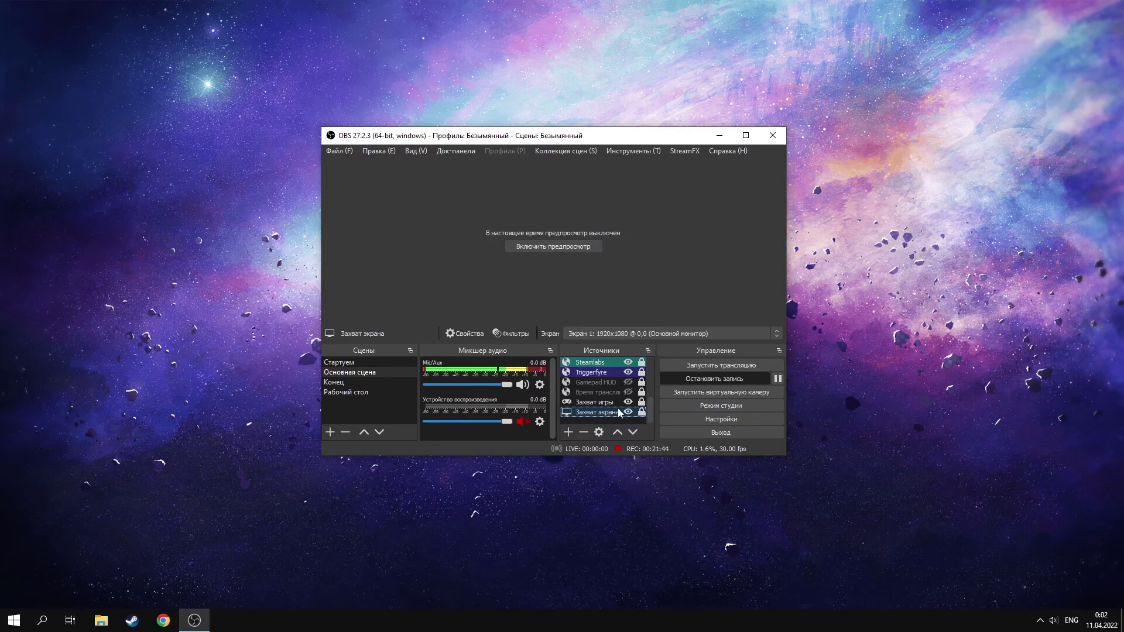
click(609, 403)
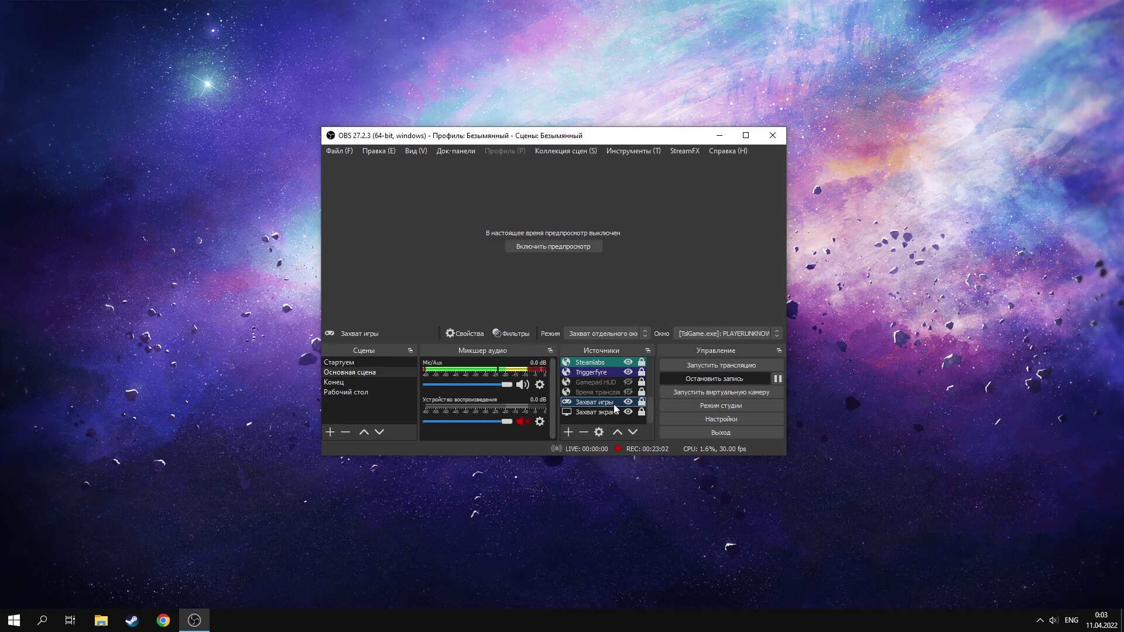
click(617, 414)
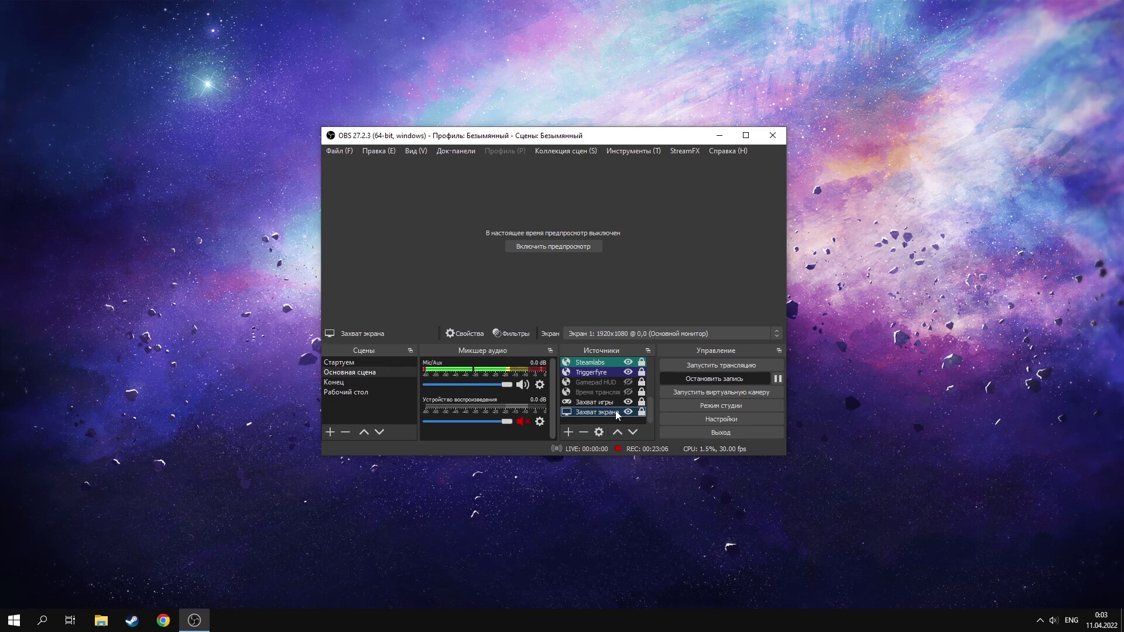
click(609, 402)
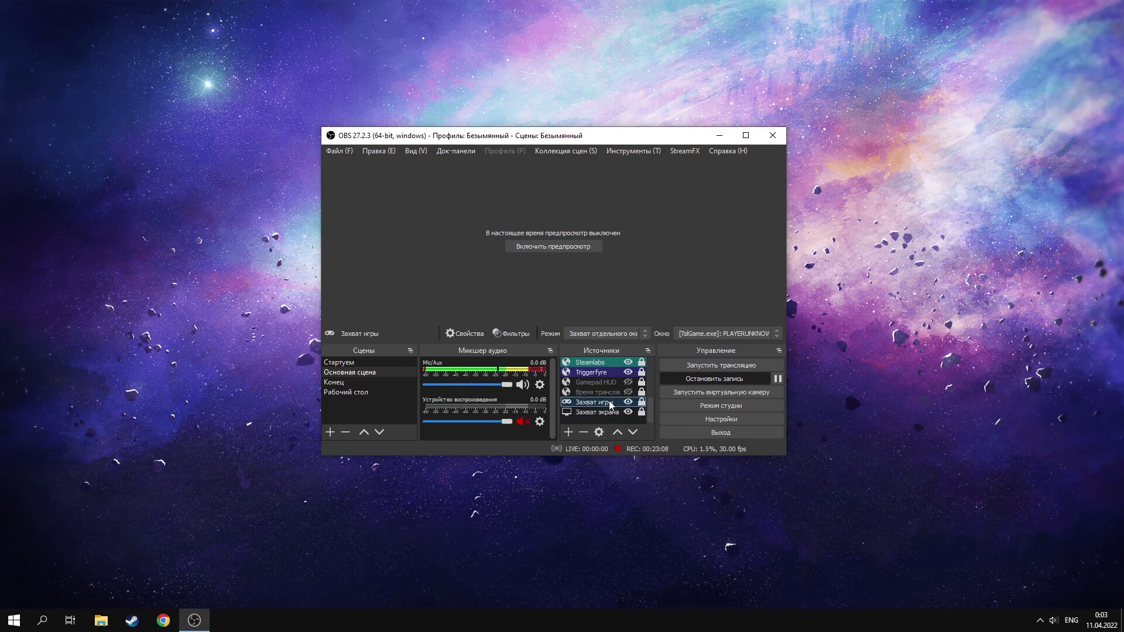
click(607, 413)
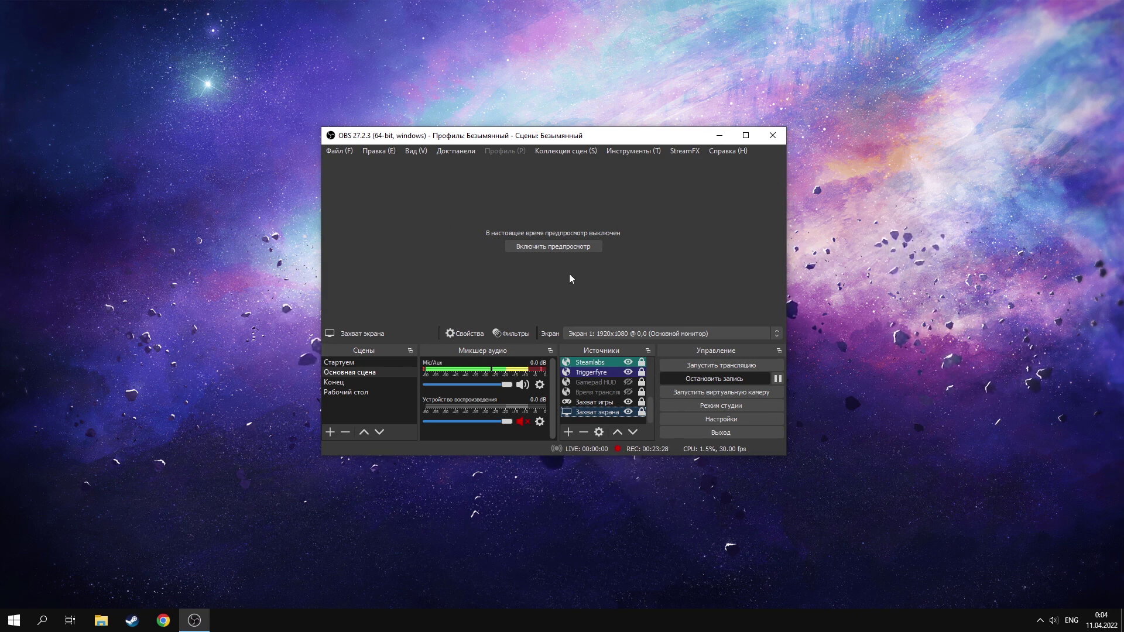
Enable the OBS preview briefly and disable it again.
right_click(561, 196)
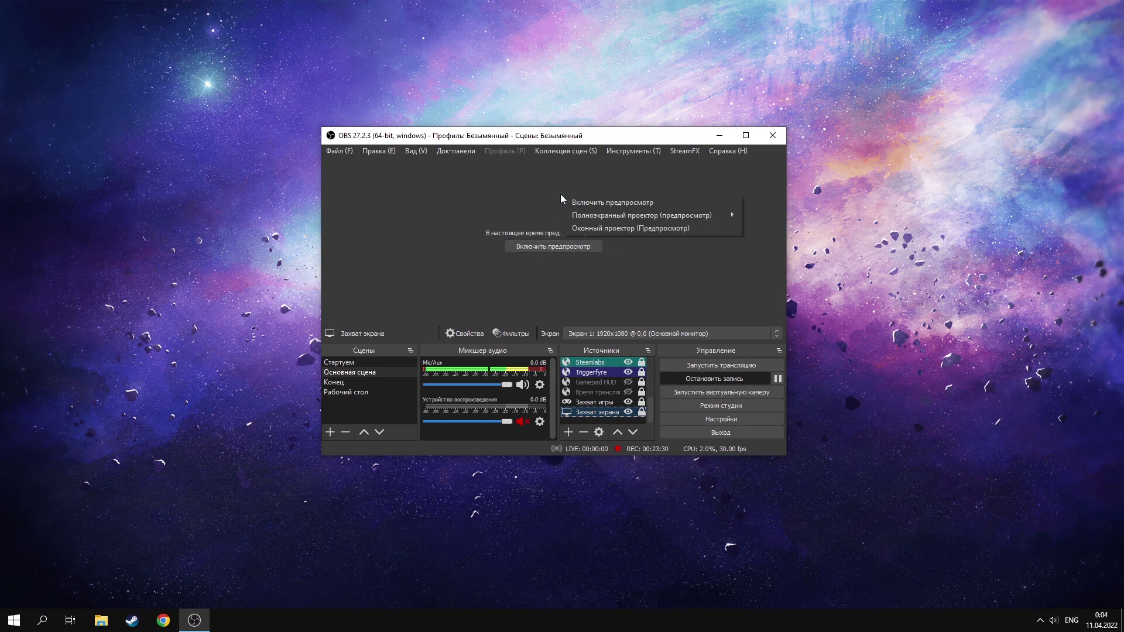
click(613, 202)
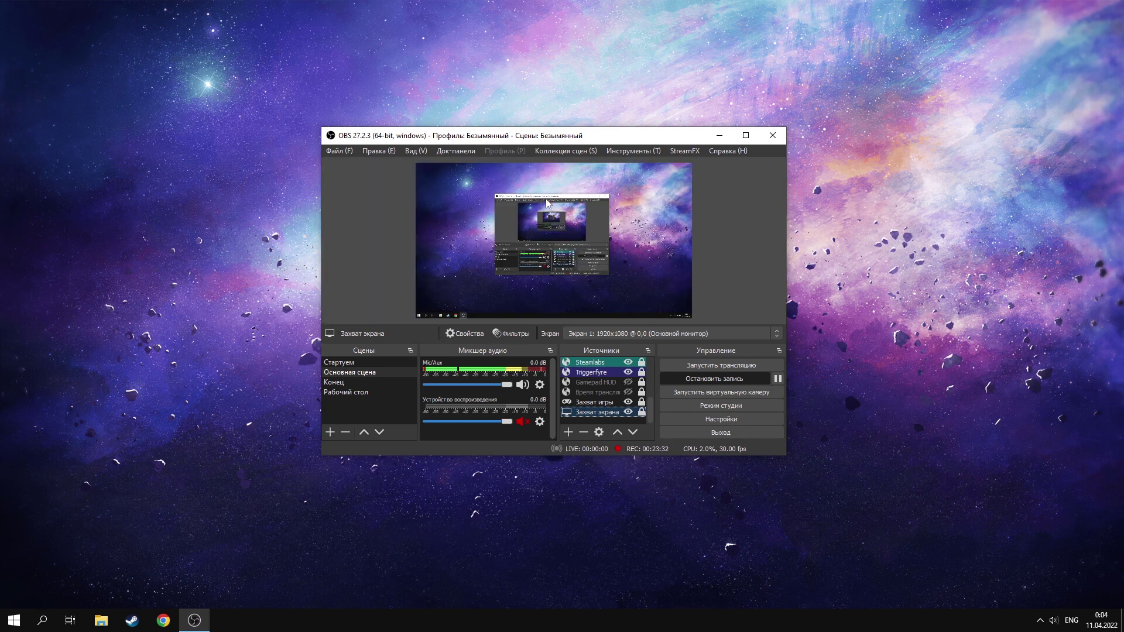
right_click(548, 205)
click(597, 9)
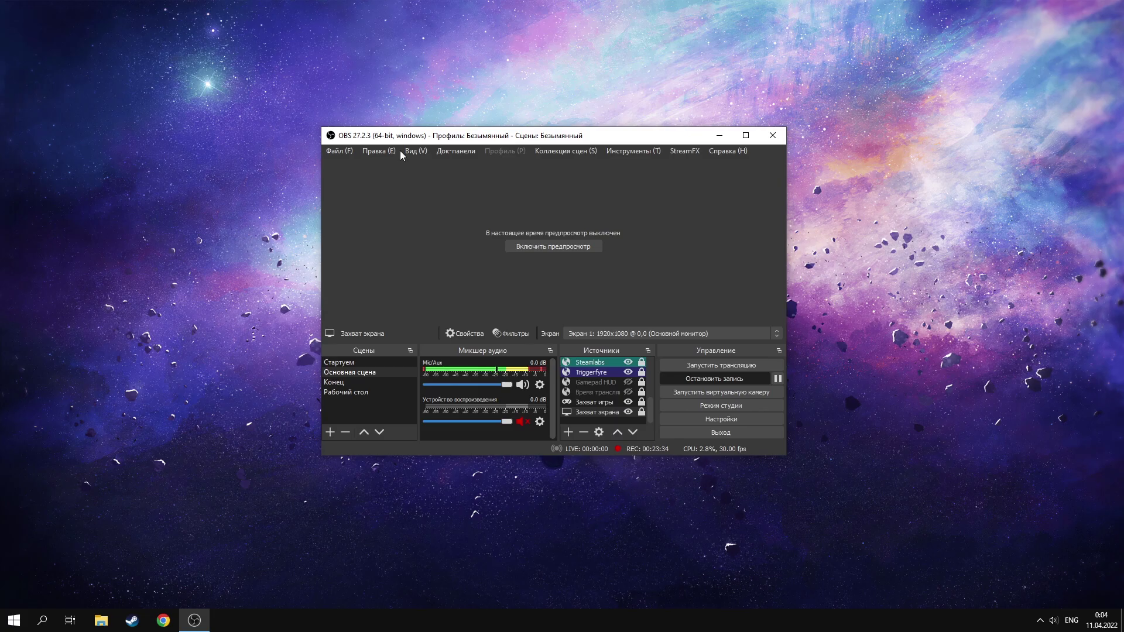